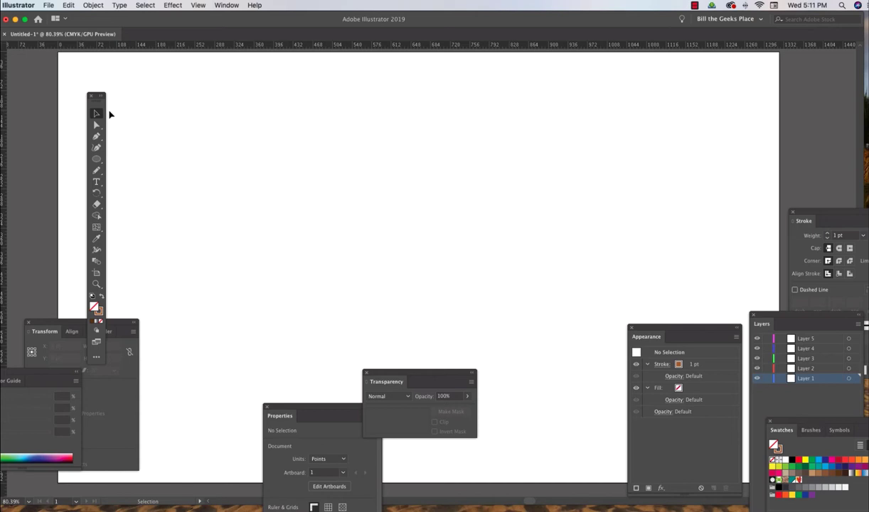
Toggle the visibility of all panels, leave only the toolbar visible, and shift the toolbar slightly
key(Tab)
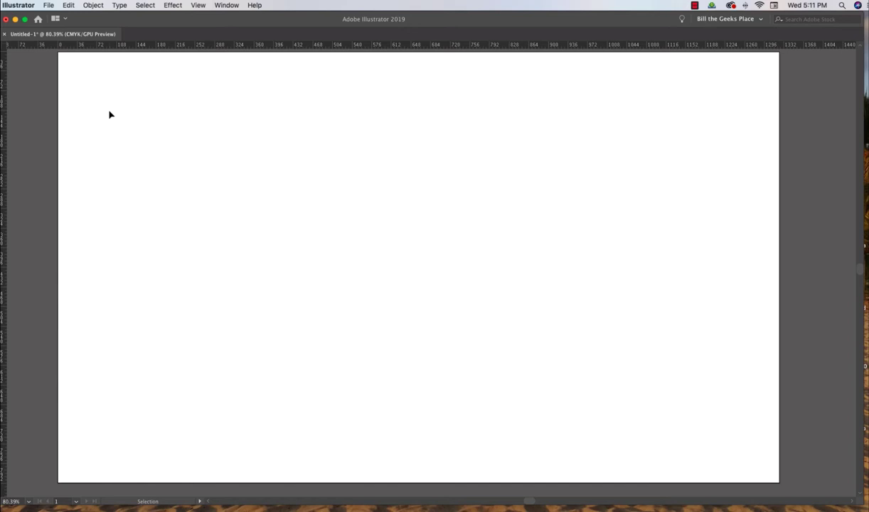
key(Tab)
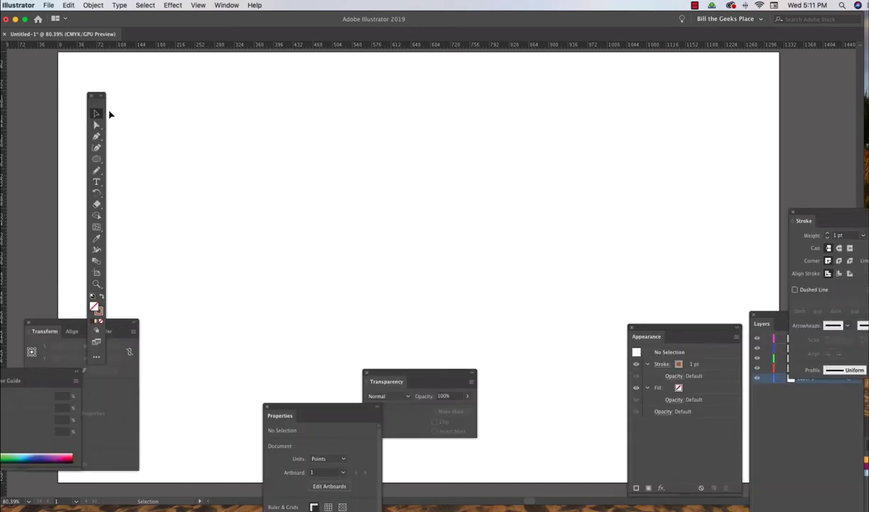
key(shift)
key(shift+Tab)
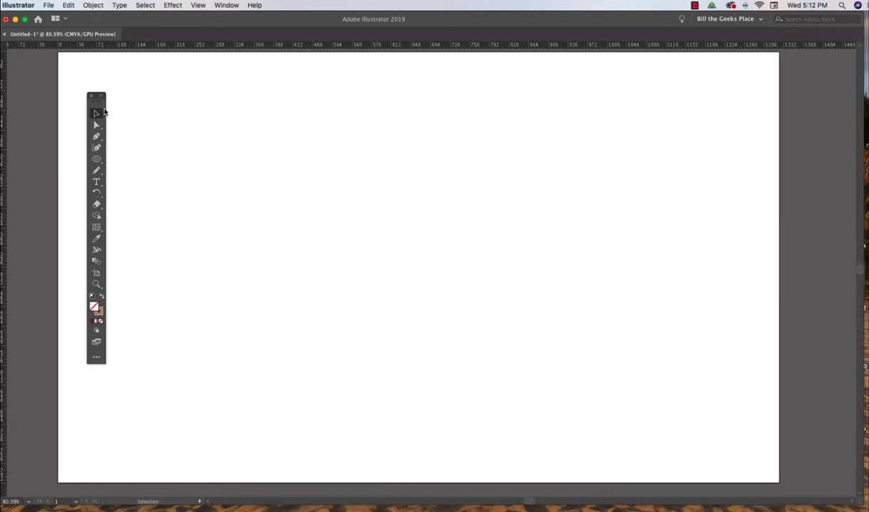
drag(98, 103, 93, 116)
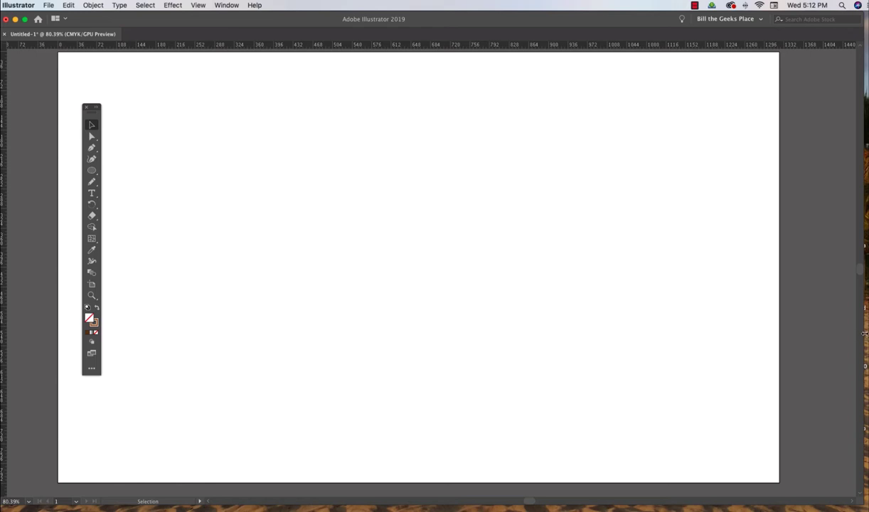
Enlarge the application window slightly in width and height, and reset the current workspace to its saved panel layout
drag(864, 333, 868, 334)
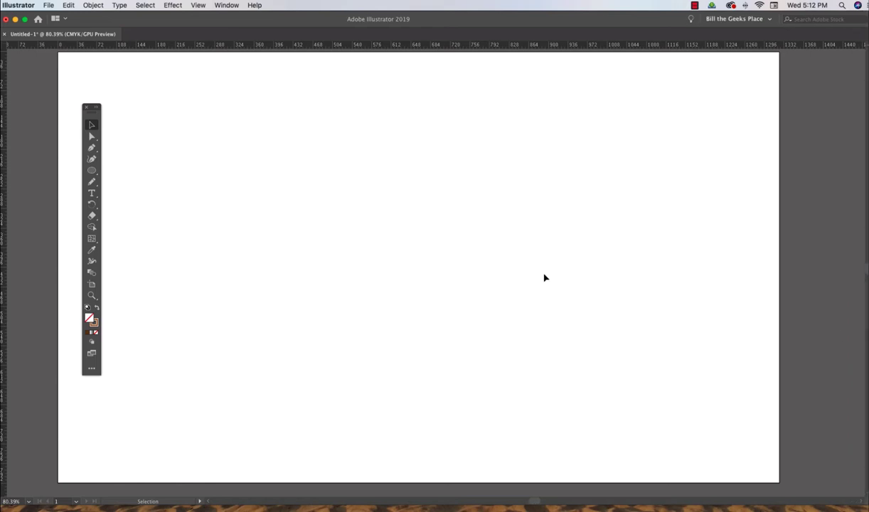
drag(488, 503, 488, 511)
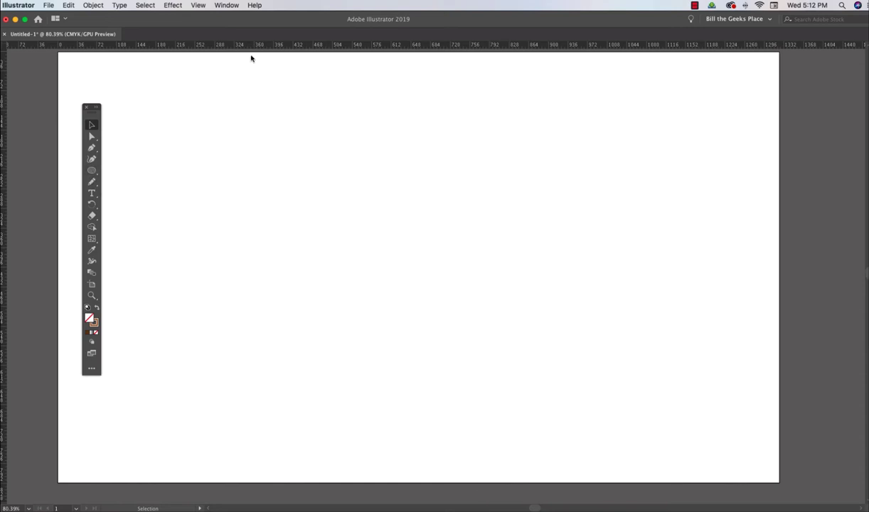
click(231, 5)
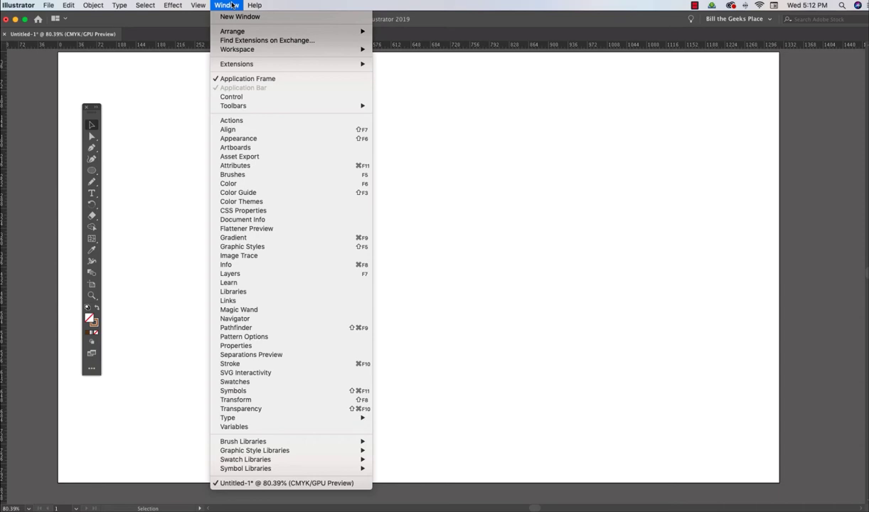
click(232, 5)
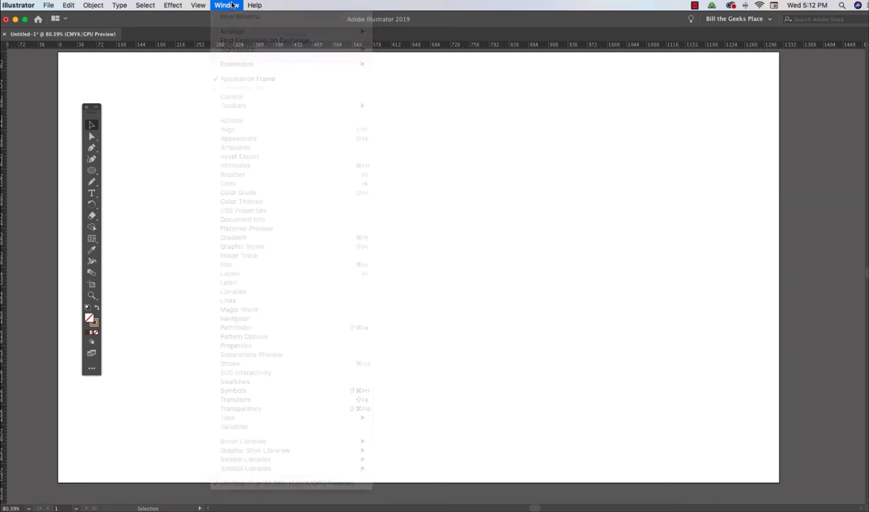
click(771, 19)
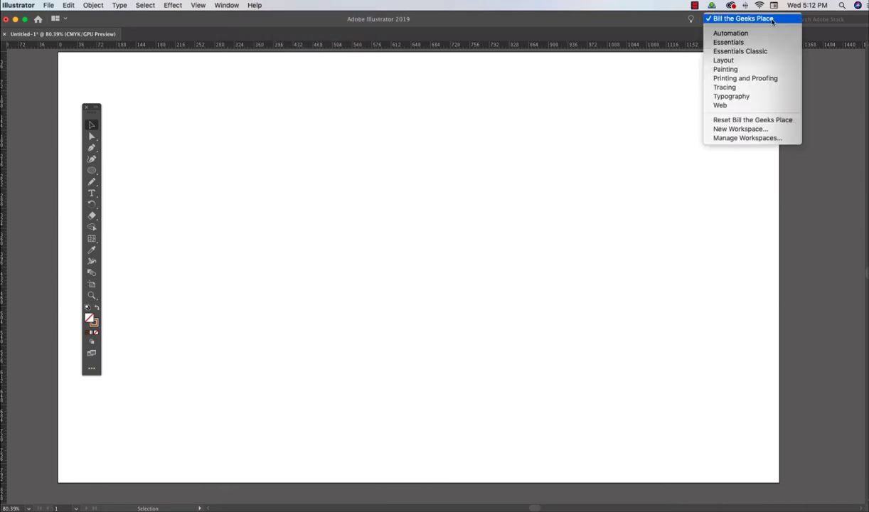
click(755, 121)
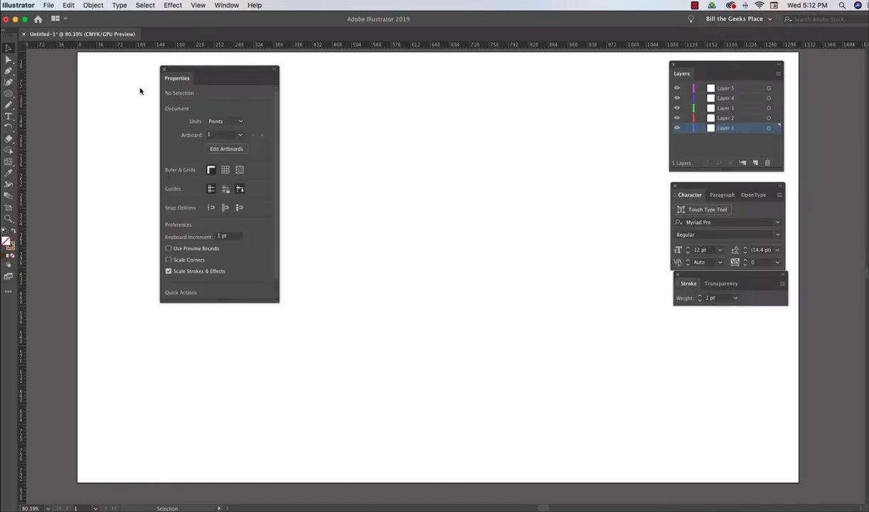
Close the Character panel and move the Properties and Stroke panels outward toward opposite edges of the artboard
drag(168, 77, 92, 104)
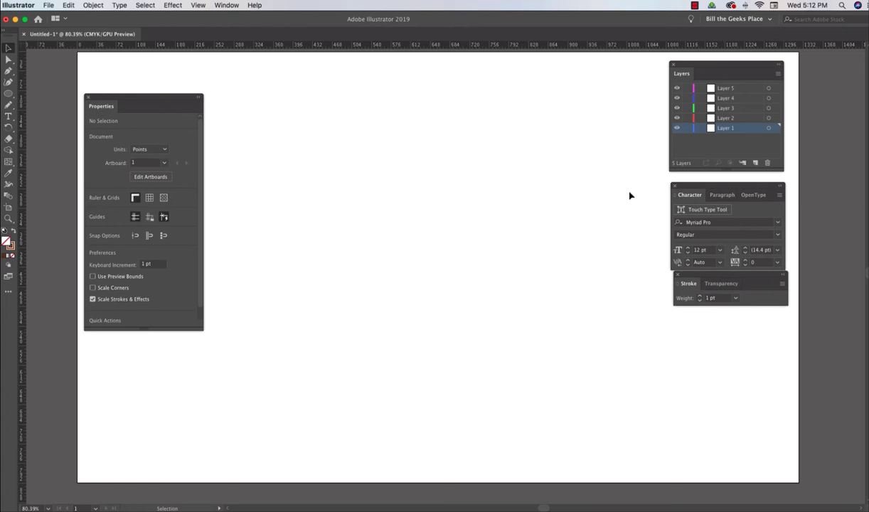
click(674, 186)
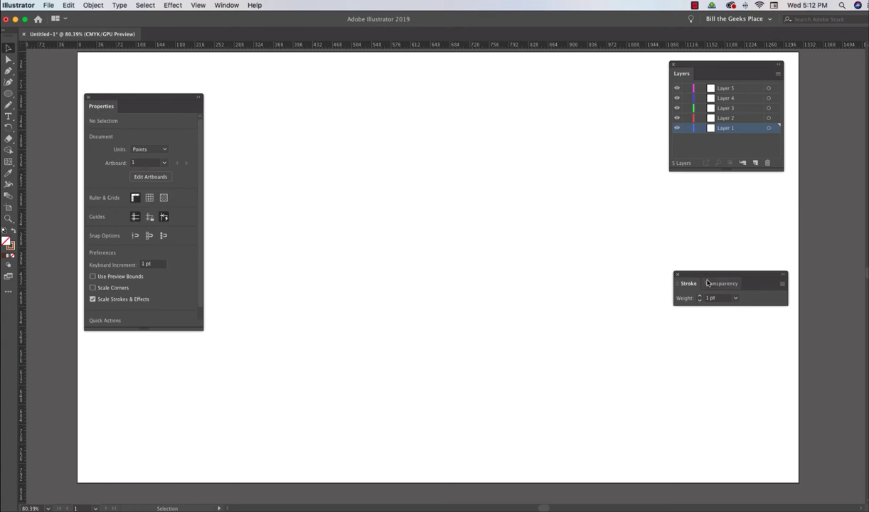
drag(714, 274, 772, 220)
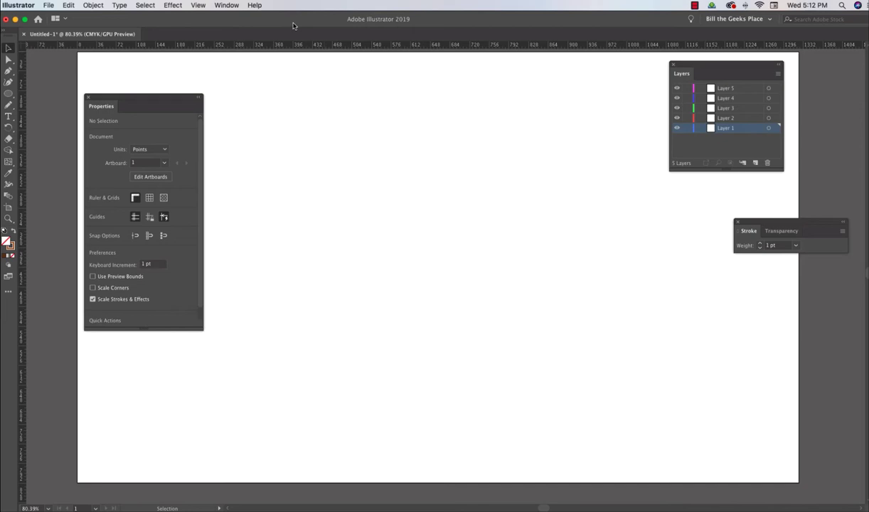
Show the Swatches panel below the Stroke panel and undock the toolbar, placing it beside the Properties panel
click(226, 5)
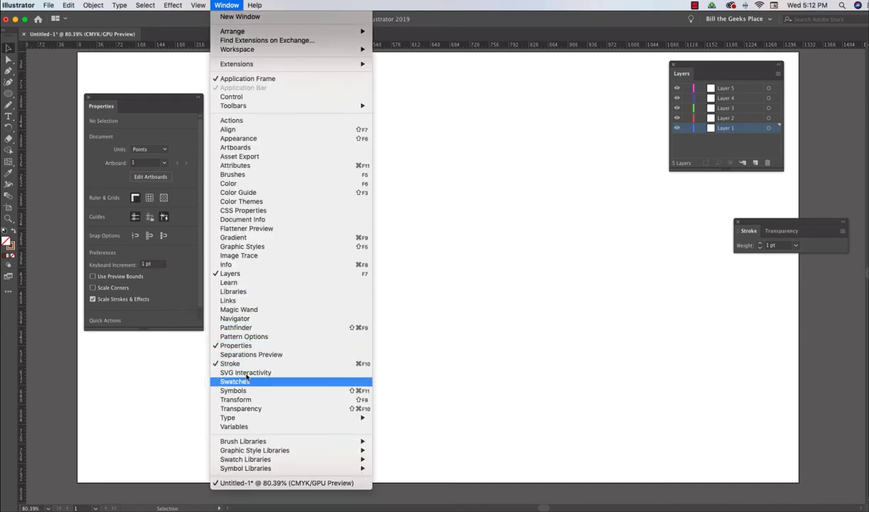
click(245, 382)
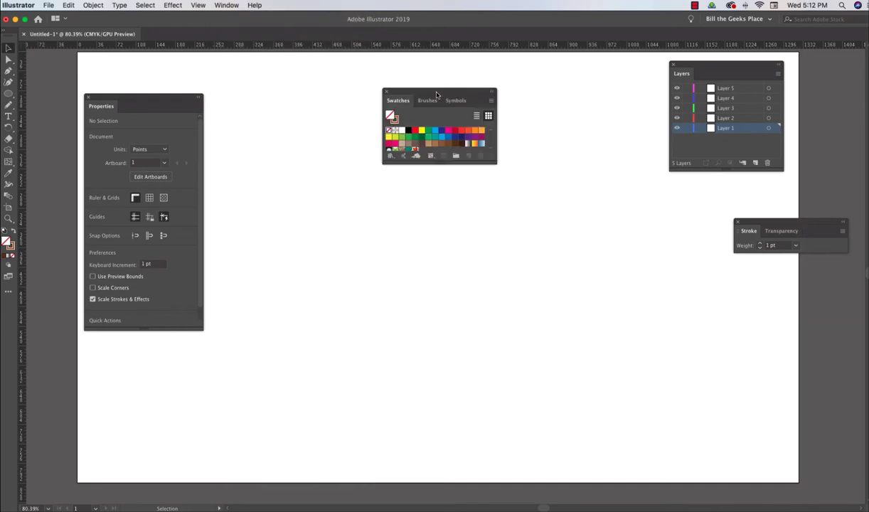
mouse_move(436, 94)
mouse_down()
mouse_move(617, 293)
mouse_move(746, 310)
mouse_move(717, 289)
mouse_up()
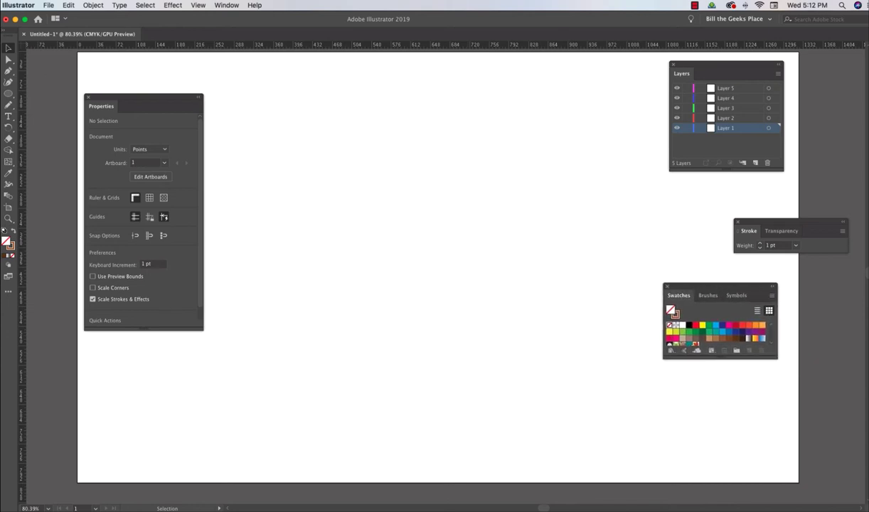
drag(8, 43, 229, 91)
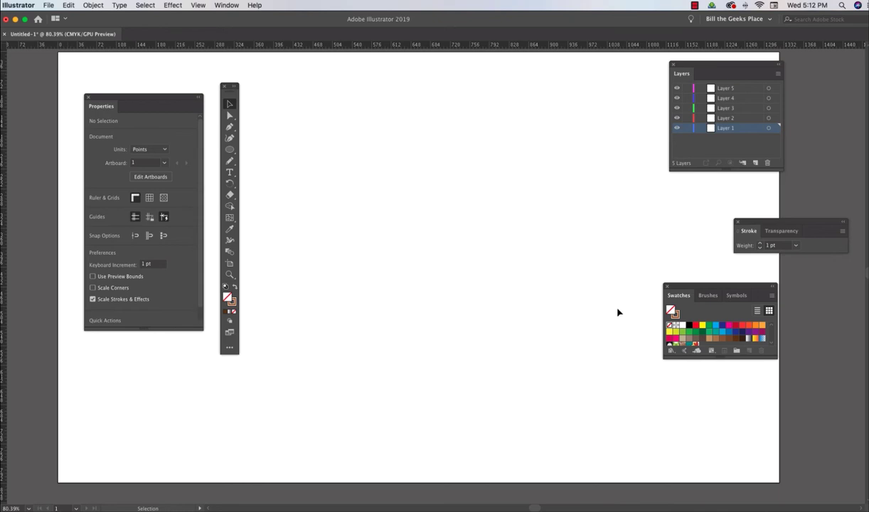
Set the fill to the light brown swatch C=25 M=40 Y=65 K=0 with no stroke
click(709, 339)
click(231, 301)
click(235, 314)
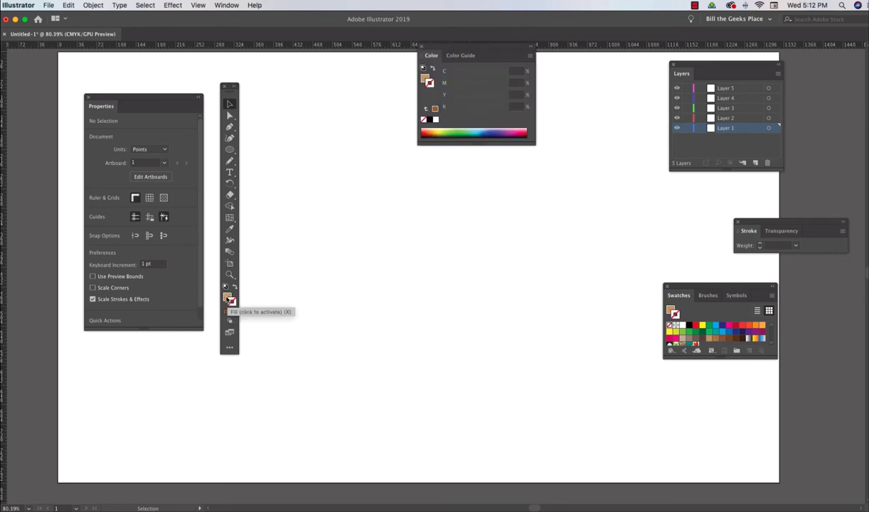
click(226, 297)
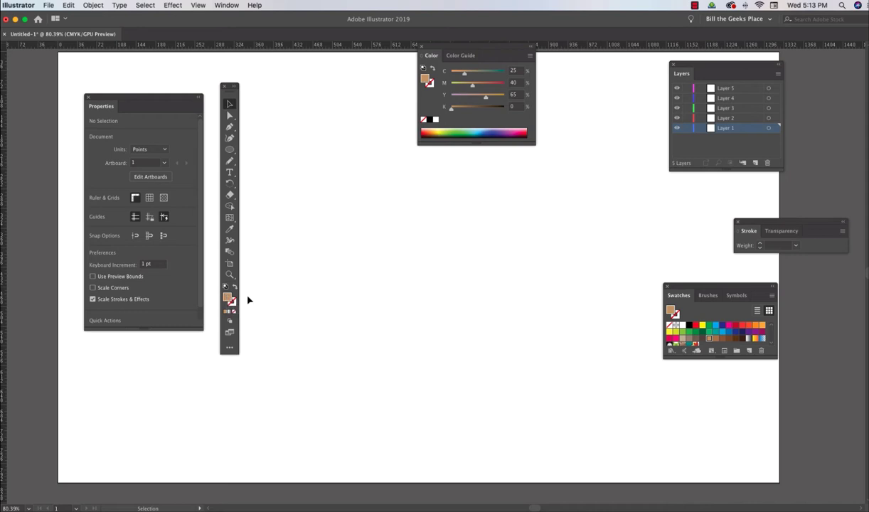
Draw a flat light brown ellipse about 342 by 32 pt near the middle of the artboard and deselect it
click(229, 149)
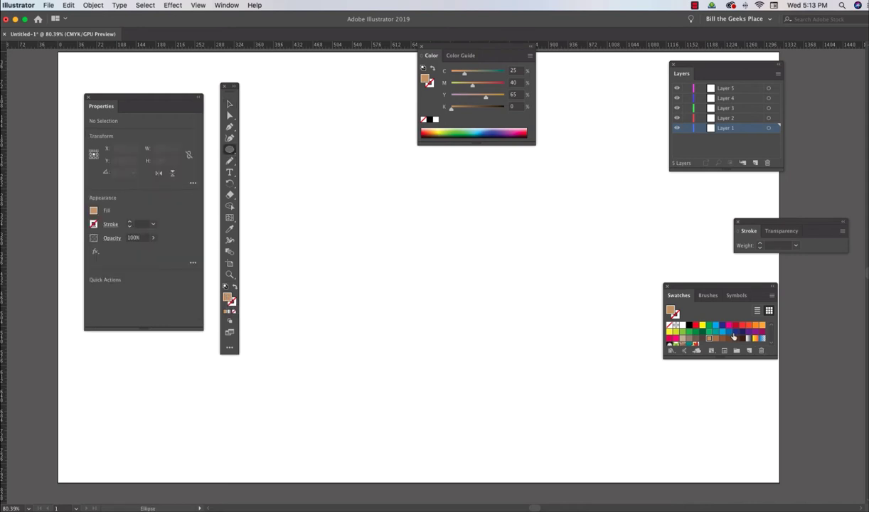
drag(320, 265, 508, 283)
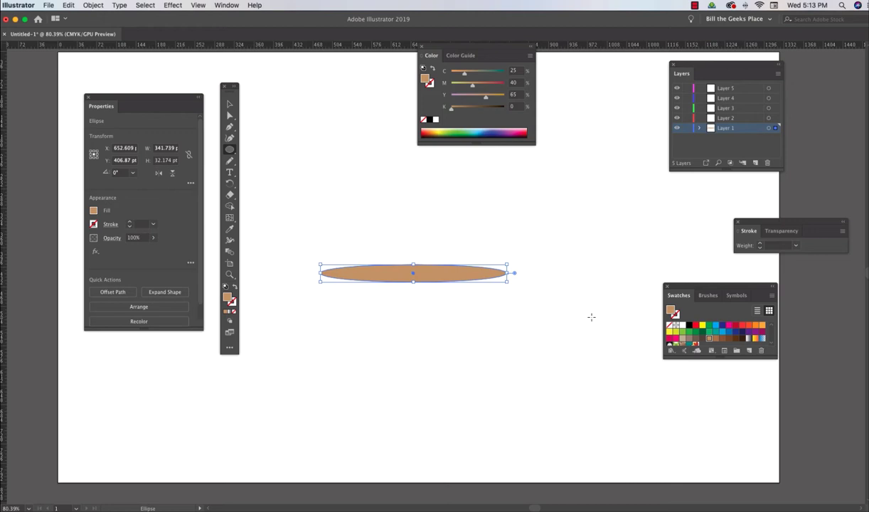
click(229, 105)
click(457, 316)
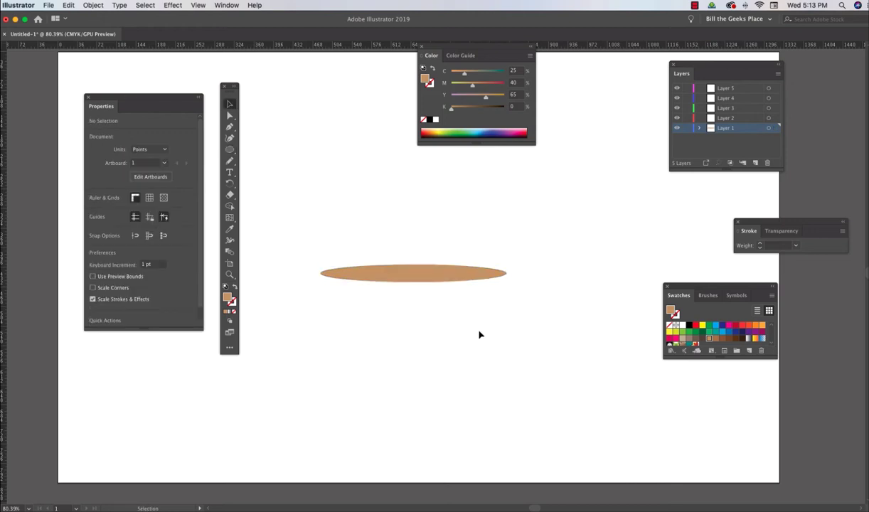
Draw a larger ellipse, about 440 by 60 pt, just below the first with the dark brown fill C=40 M=70 Y=100 K=50
click(735, 339)
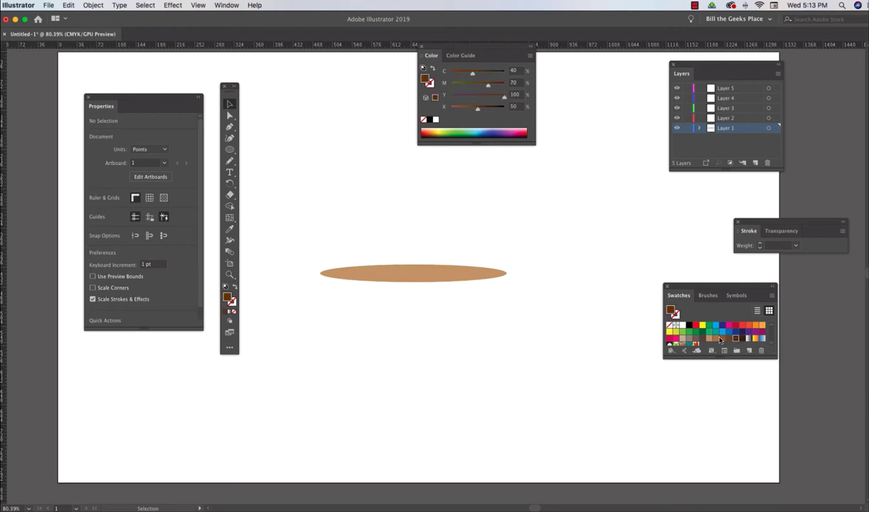
click(229, 149)
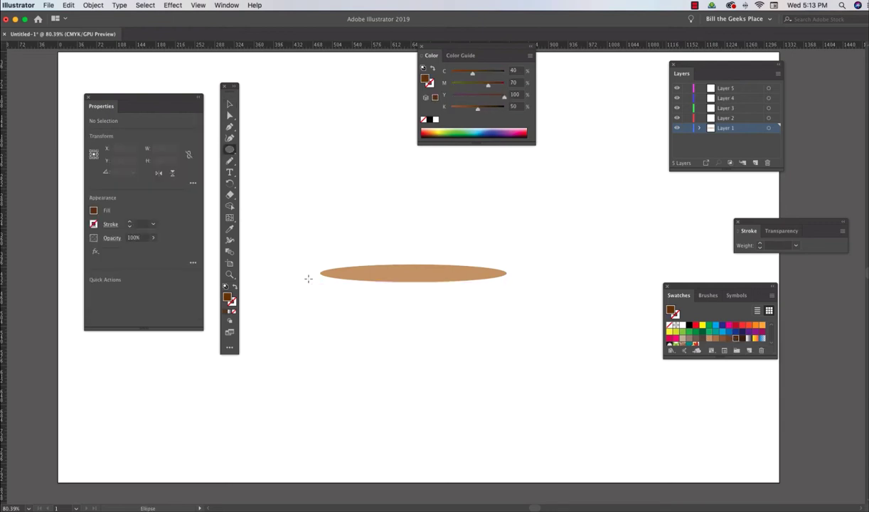
drag(308, 280, 548, 310)
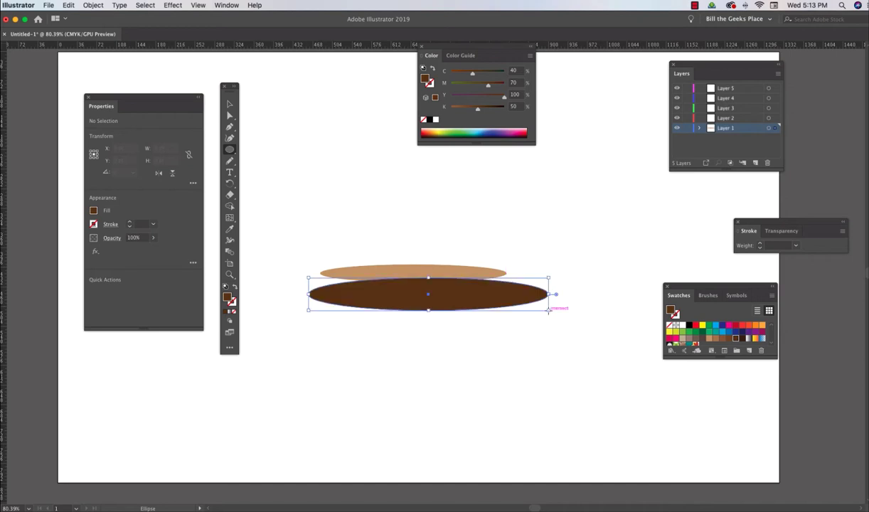
Bring the light brown ellipse to the front and place it over the upper part of the dark brown ellipse
click(230, 104)
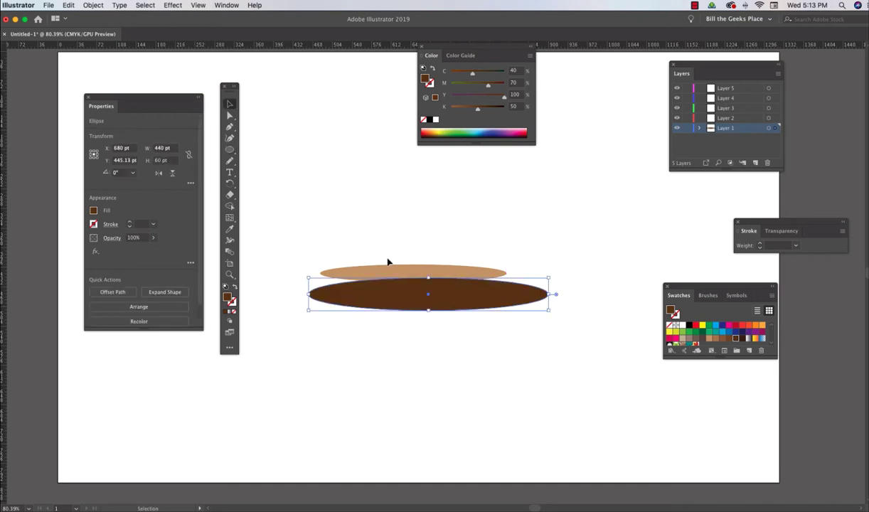
drag(398, 274, 413, 254)
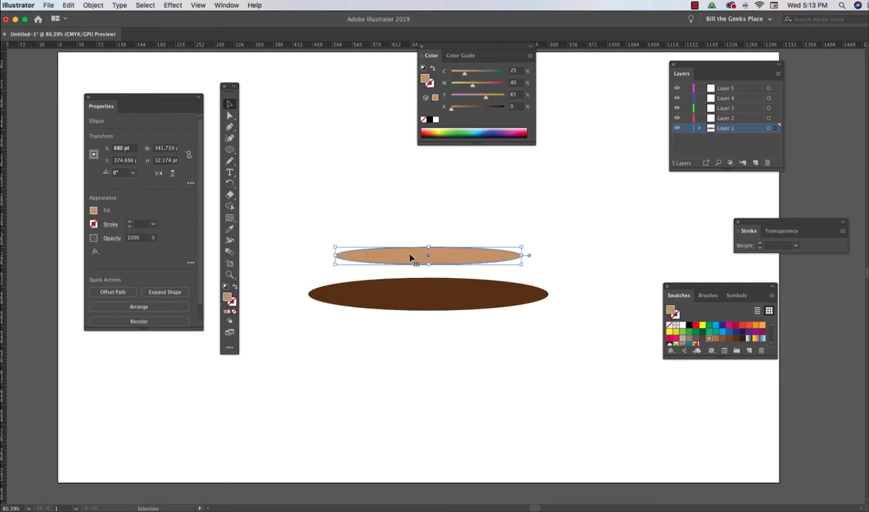
click(97, 5)
mouse_move(99, 27)
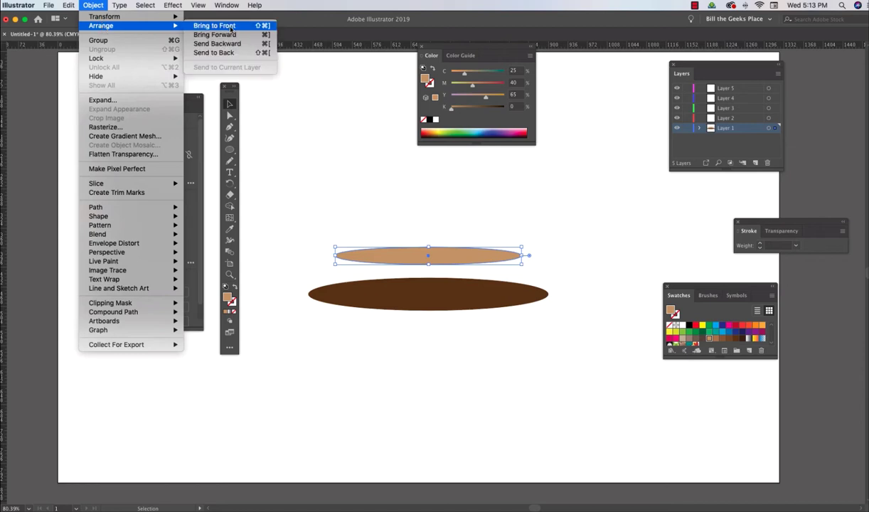
click(214, 25)
drag(402, 254, 398, 285)
click(437, 242)
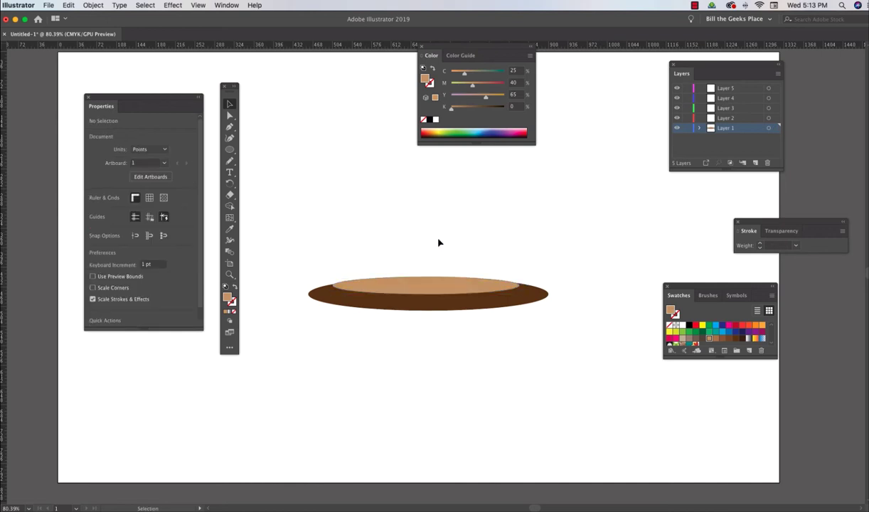
Try blending the light brown ellipse with the dark brown one using the Blend tool, and undo the blend
click(229, 253)
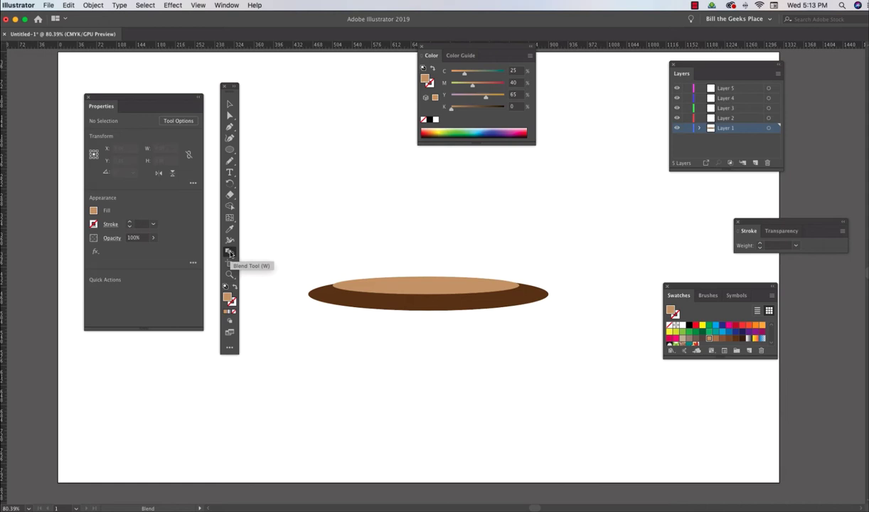
click(419, 287)
click(419, 304)
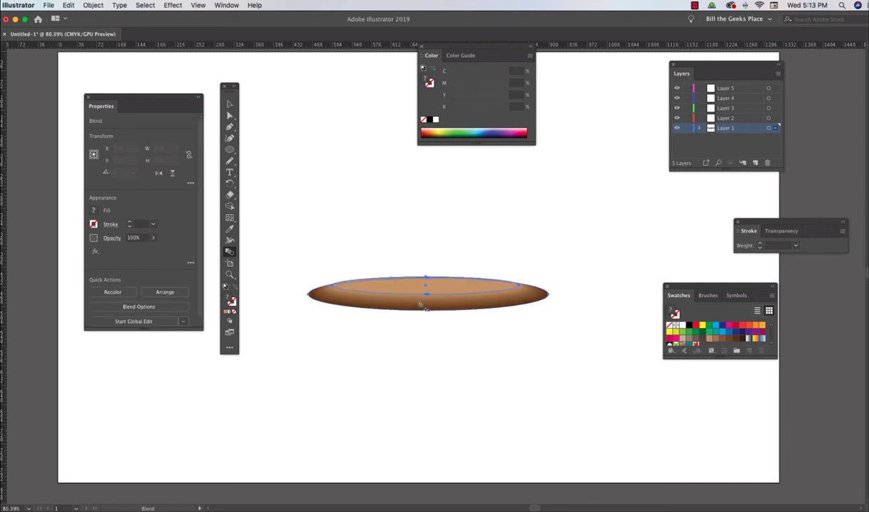
click(230, 104)
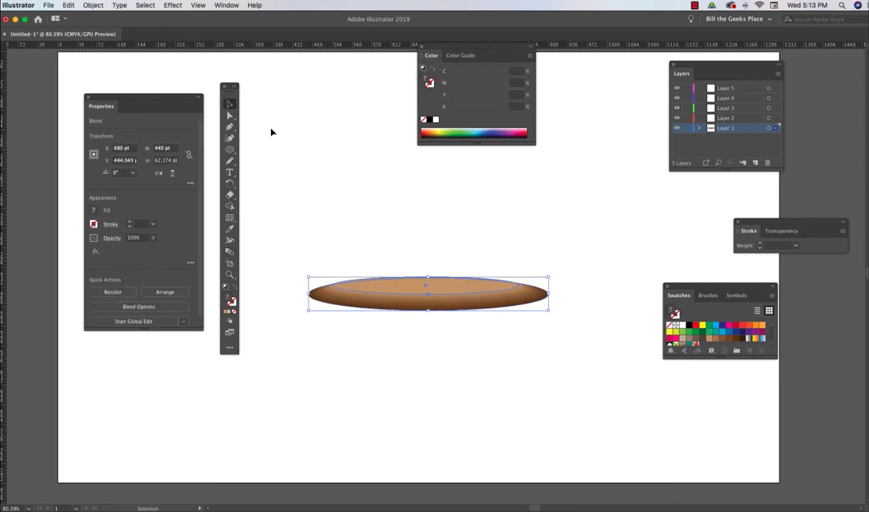
click(461, 212)
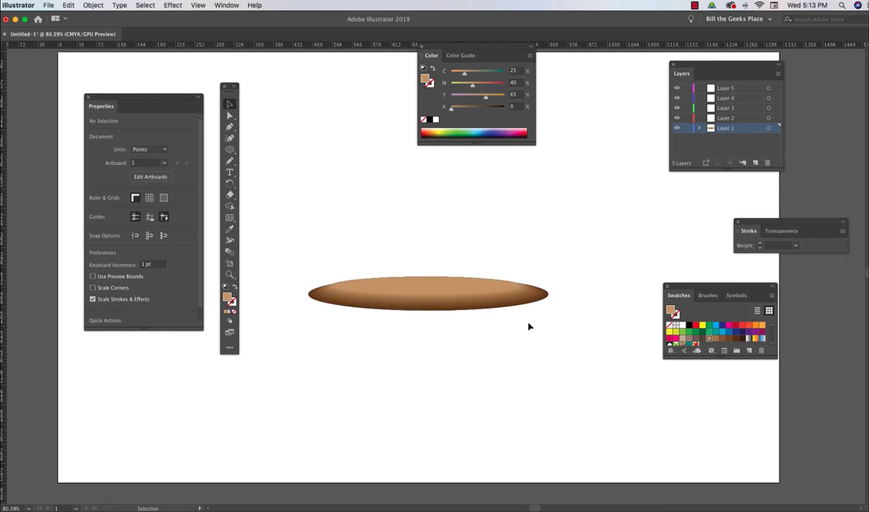
key(super+z)
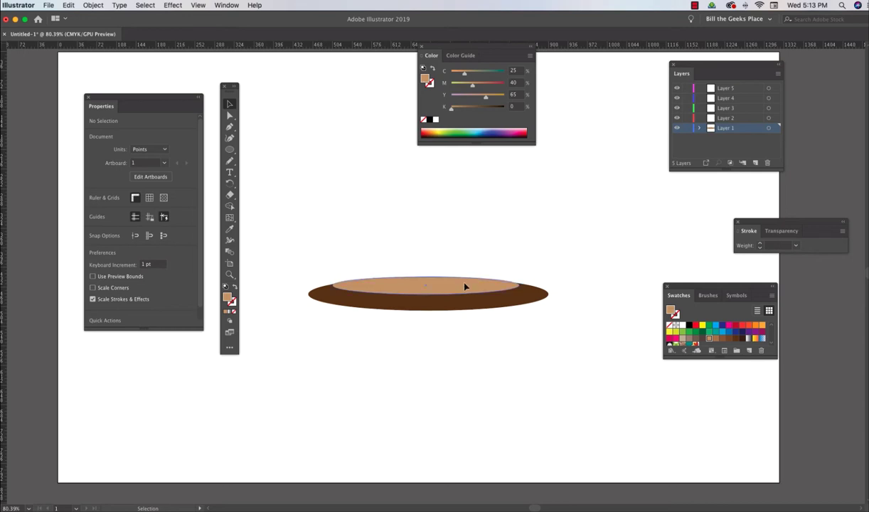
Move the light brown ellipse down inside the dark ellipse, to about X 676 pt, Y 439 pt
drag(431, 287, 432, 291)
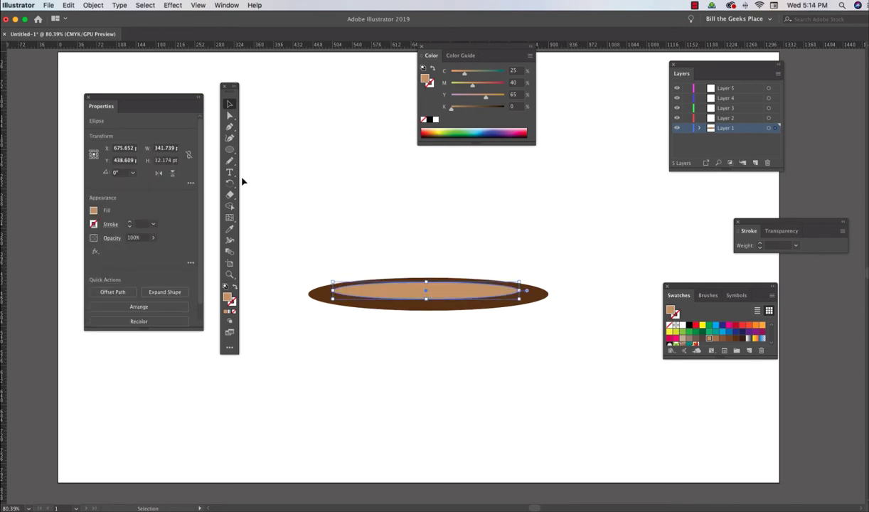
Blend the light brown ellipse with the dark brown one using the Blend tool, and move the blend down near the artboard's lower edge
click(265, 175)
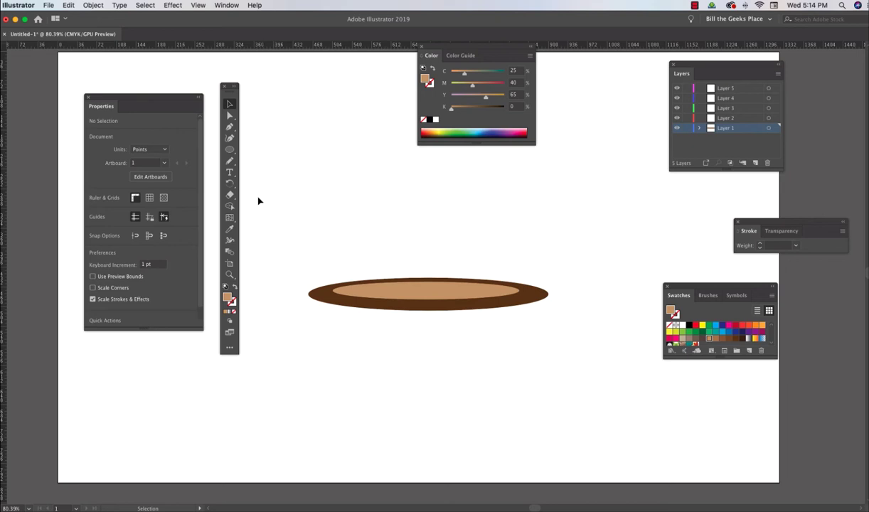
click(229, 251)
click(427, 294)
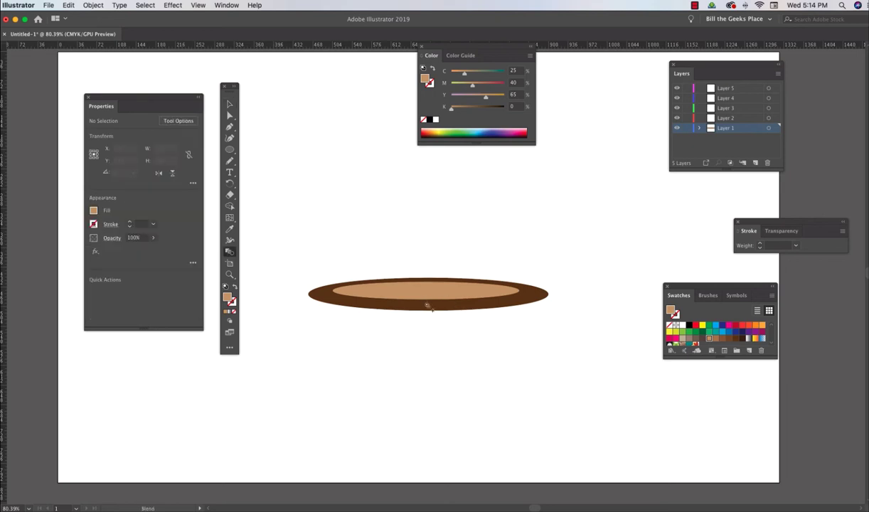
click(428, 304)
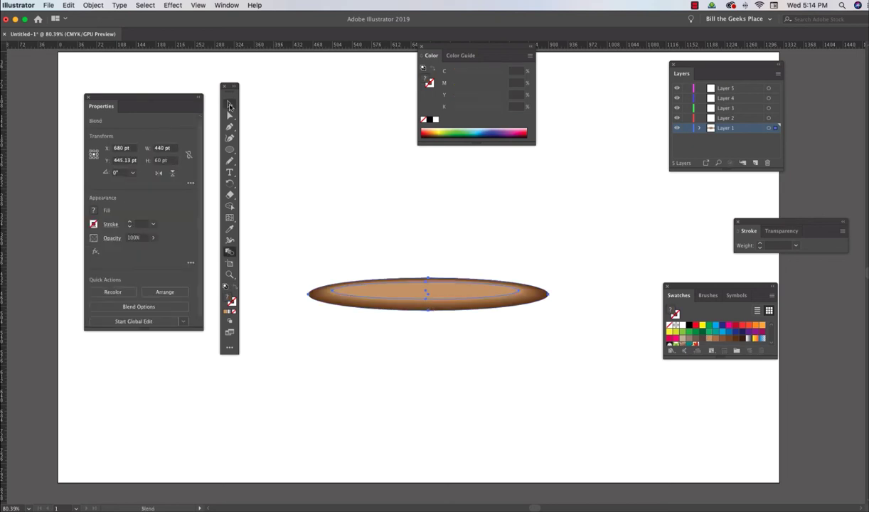
click(228, 104)
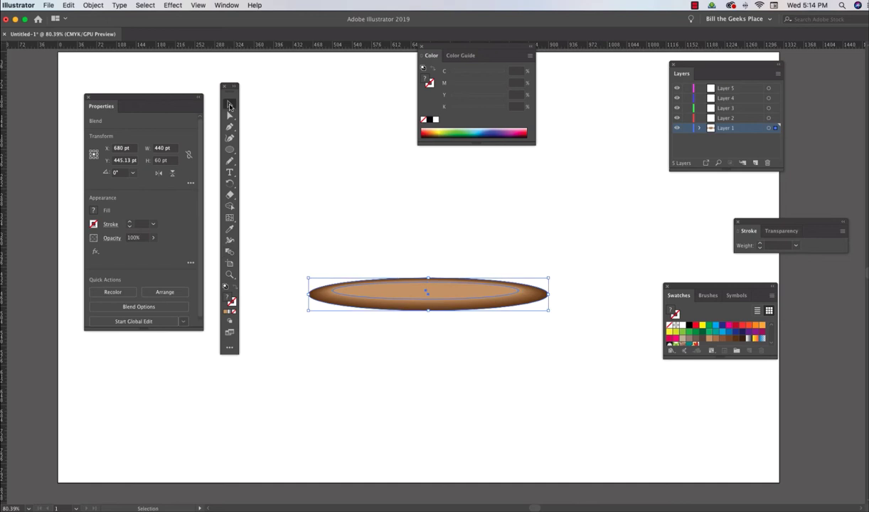
click(422, 192)
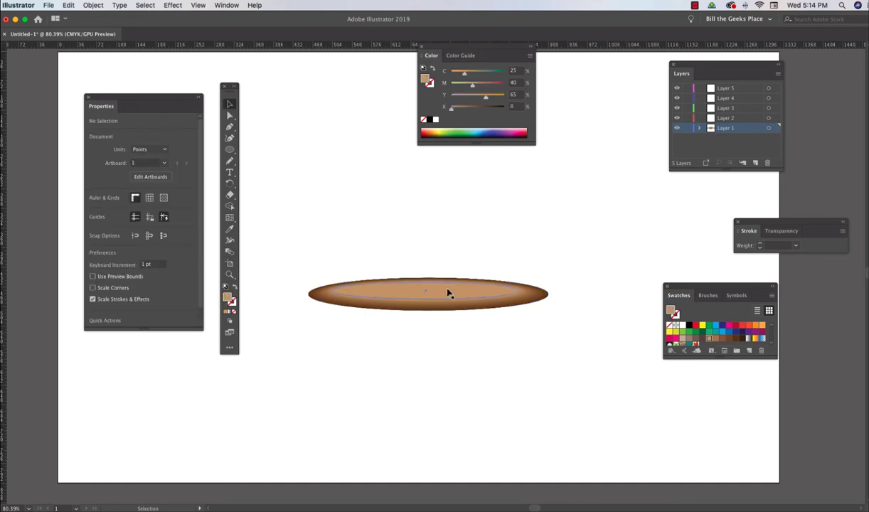
drag(465, 300, 455, 403)
click(609, 382)
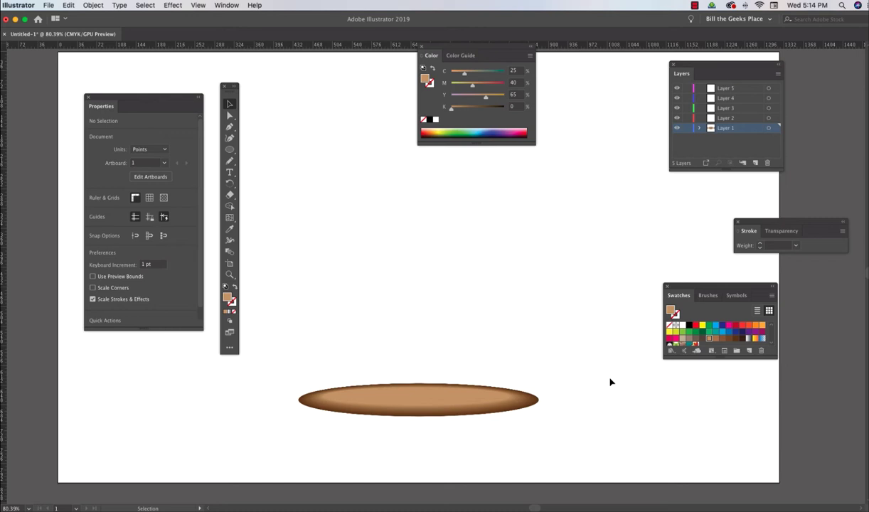
Draw a tall ellipse, about 59 by 324 pt, above the brown blend's left end with no fill and a 3 pt blue stroke, C=100 M=100
click(230, 150)
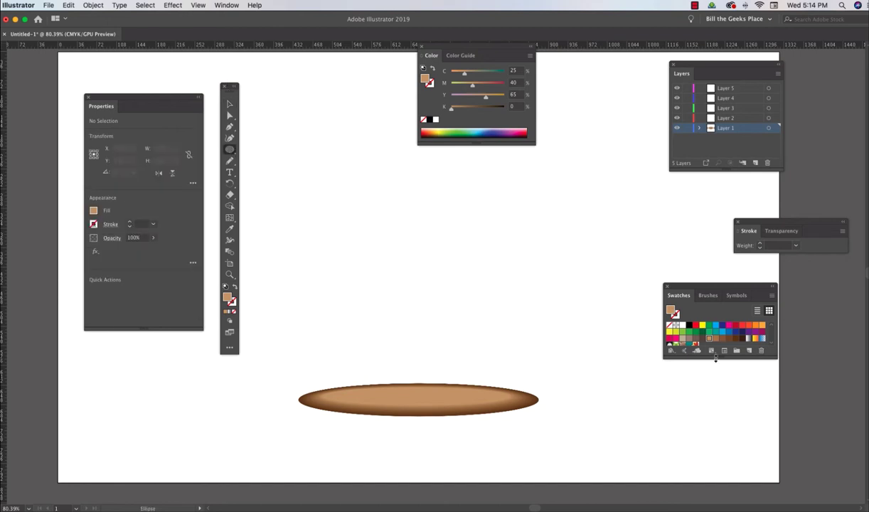
drag(715, 360, 715, 406)
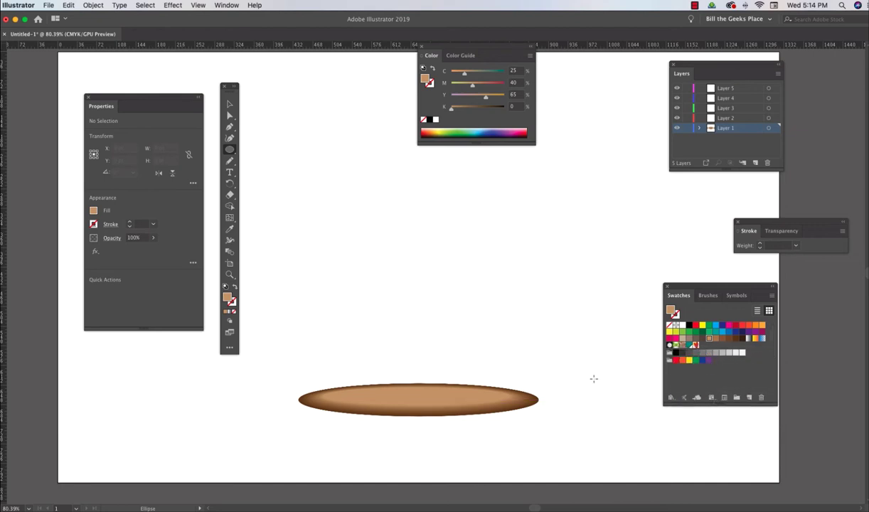
click(232, 303)
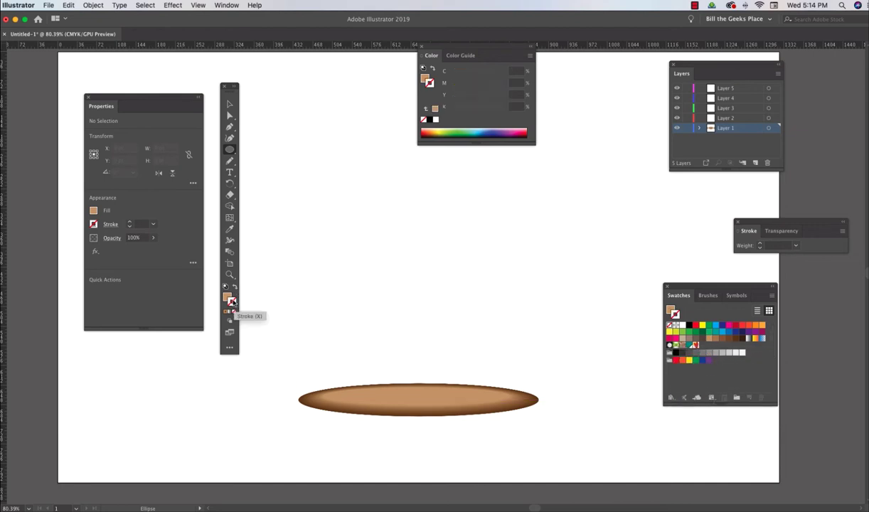
key(x)
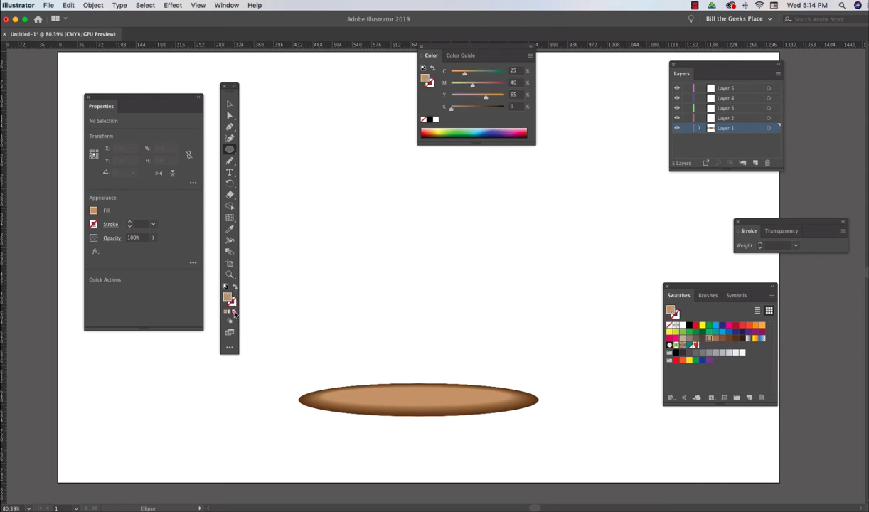
click(235, 311)
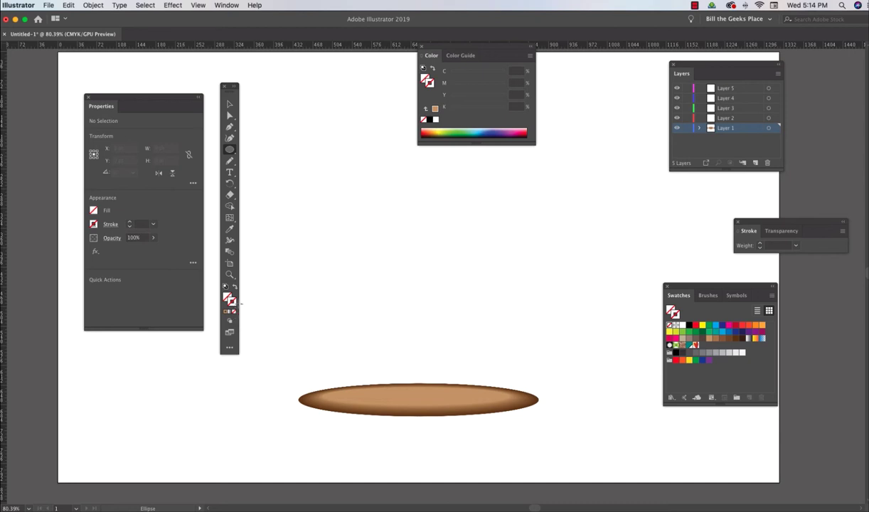
click(723, 326)
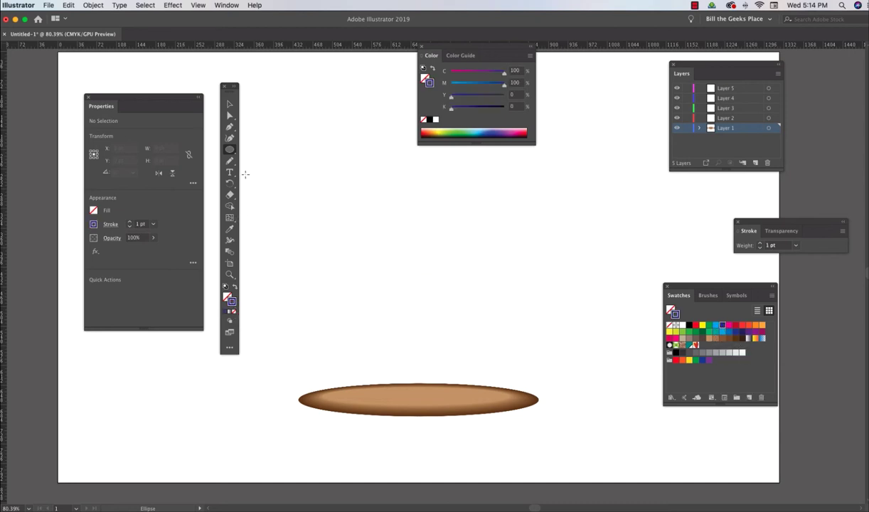
drag(258, 184, 290, 359)
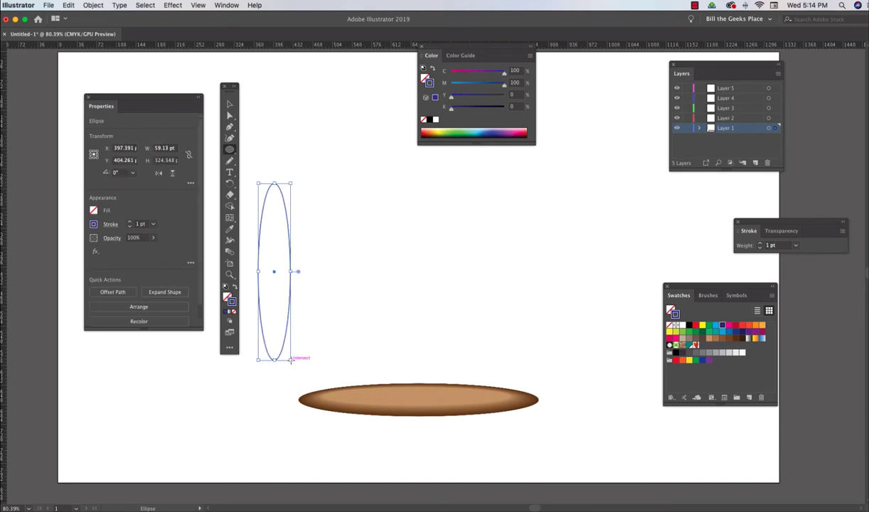
click(762, 245)
click(762, 244)
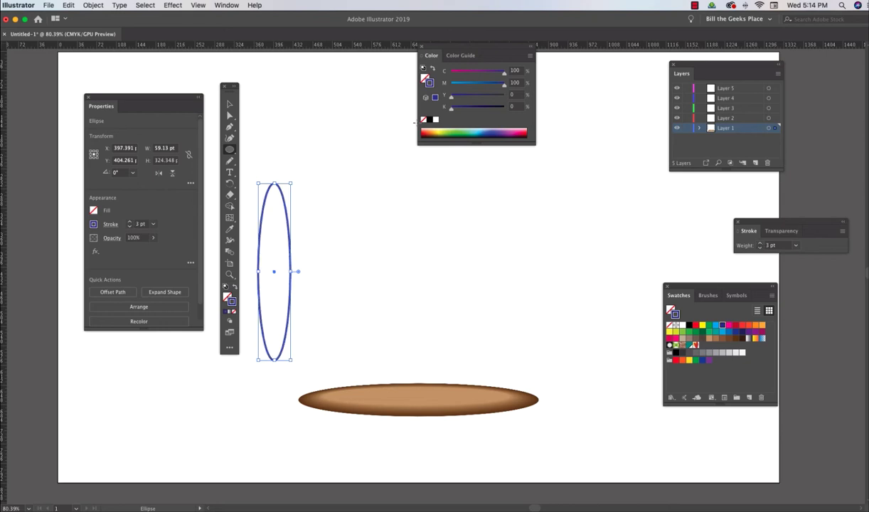
Duplicate the blue ellipse twice in a horizontal row, with the copies at about X 666 pt and X 919 pt
click(229, 104)
drag(291, 266, 577, 264)
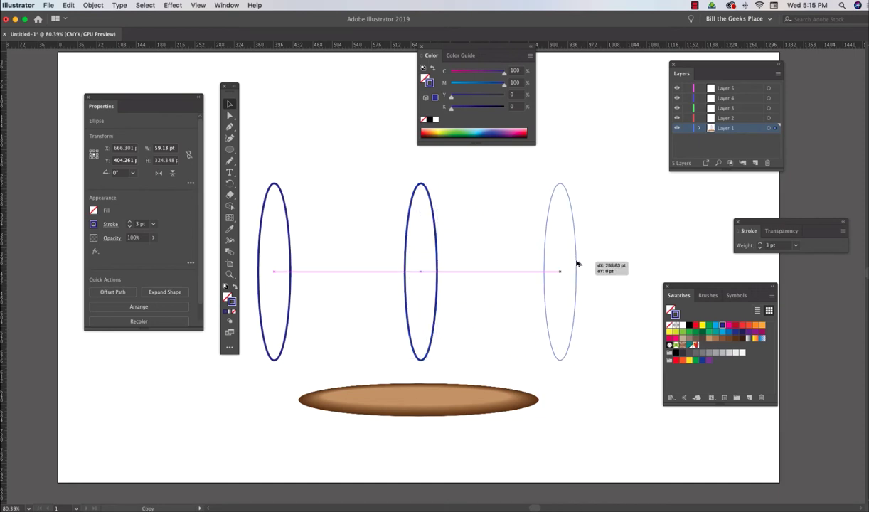
drag(577, 264, 577, 264)
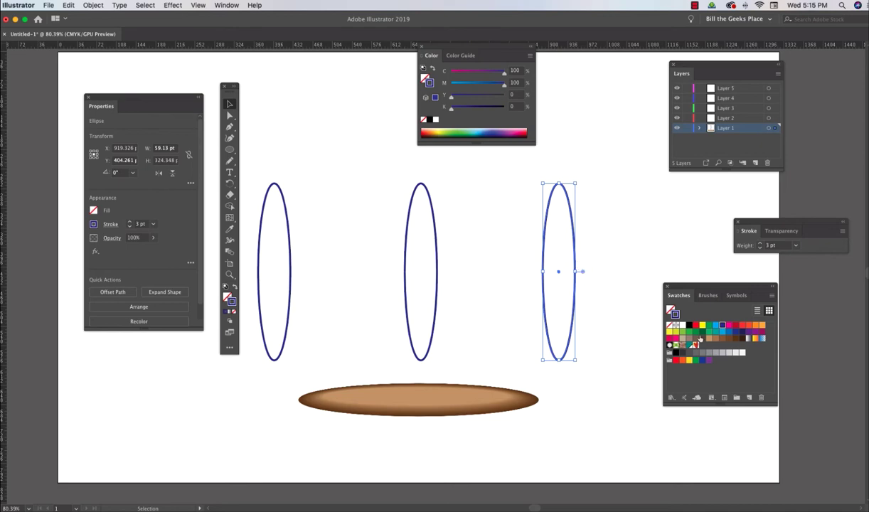
Recolor the stroke of the rightmost ellipse red and the stroke of the middle ellipse yellow
click(696, 326)
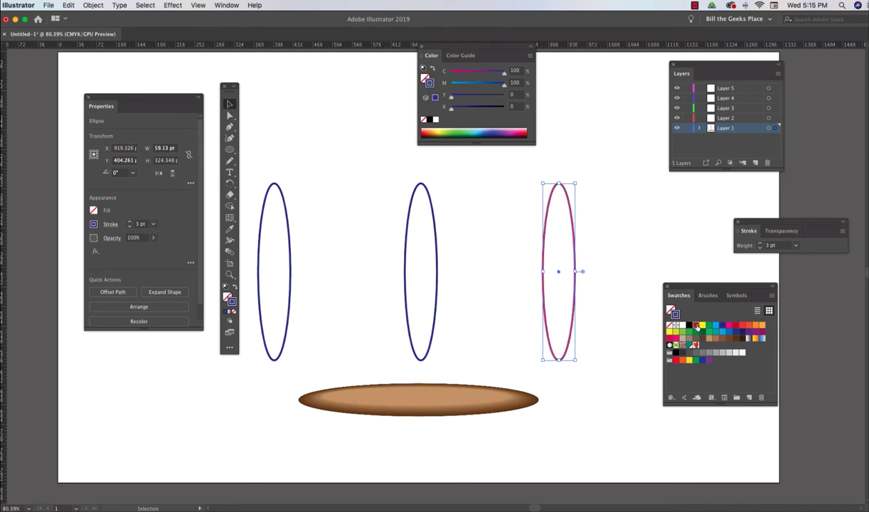
click(437, 284)
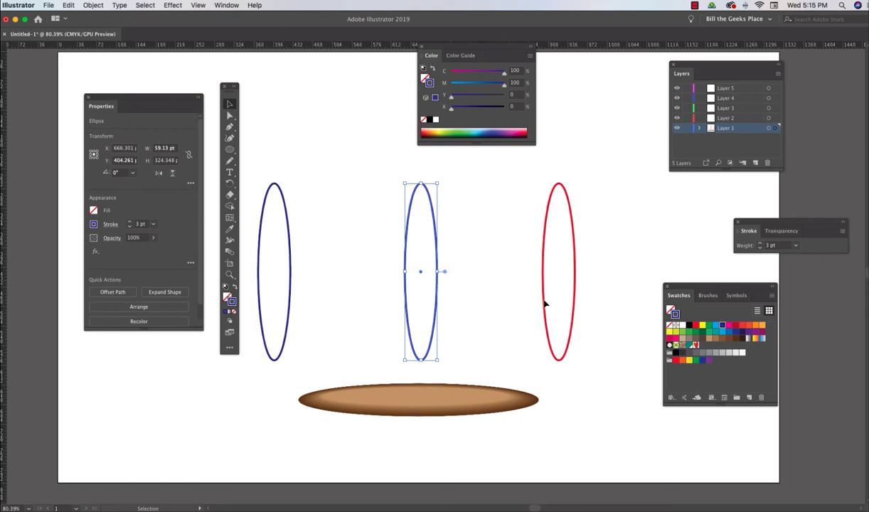
click(702, 325)
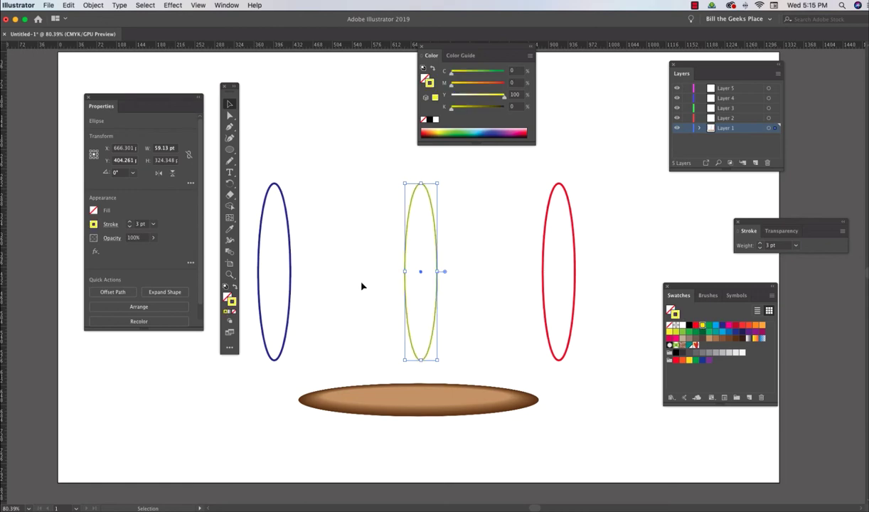
click(291, 285)
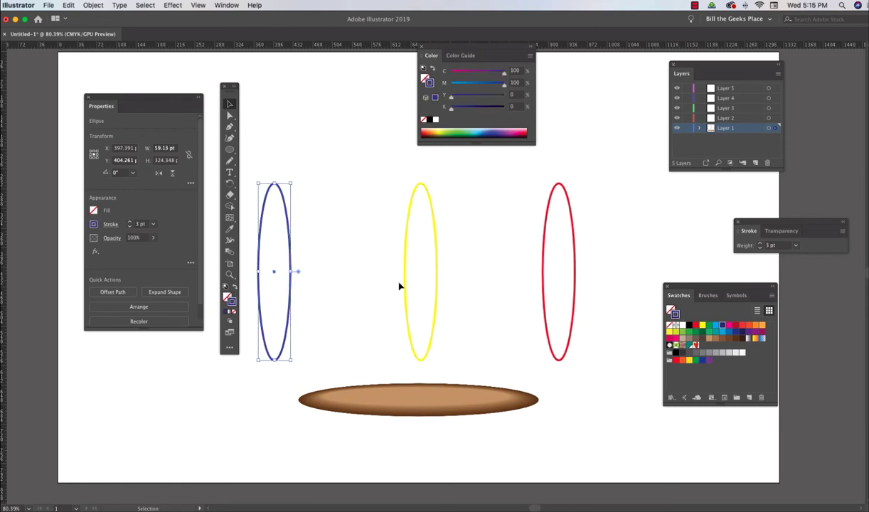
Shrink the yellow ellipse's height about its center to about 181 pt and shift it slightly left to about X 653 pt
mouse_move(395, 181)
mouse_down()
mouse_move(438, 367)
mouse_move(448, 369)
mouse_up()
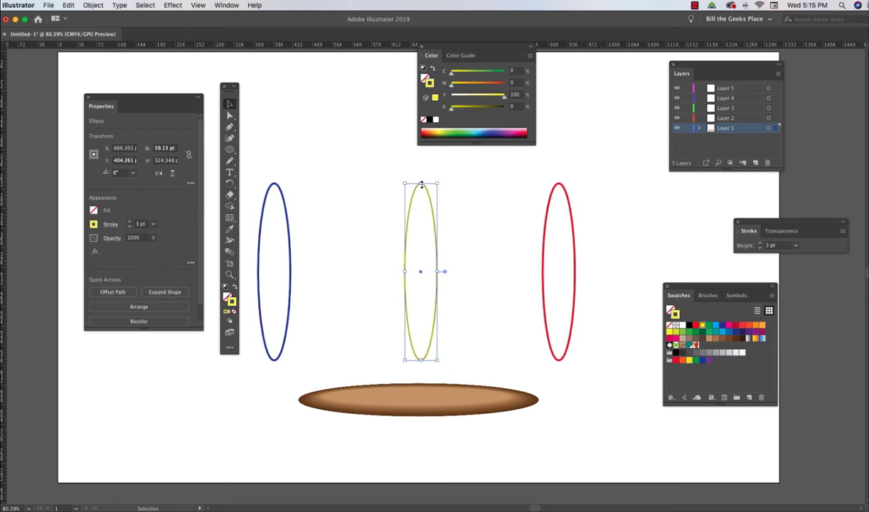
drag(421, 183, 420, 222)
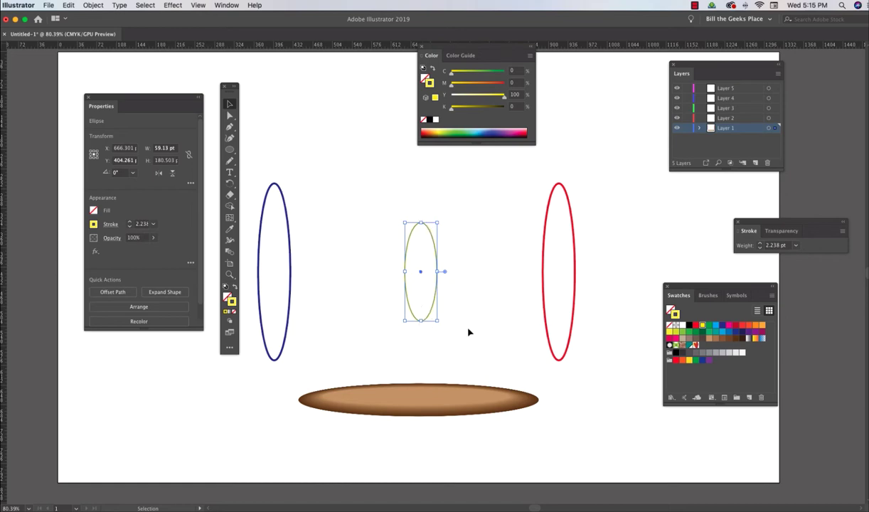
click(486, 281)
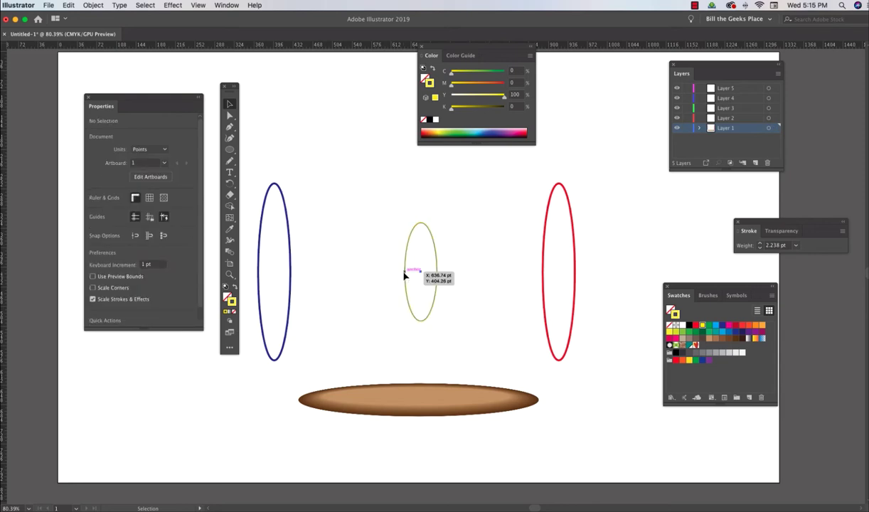
drag(403, 276, 396, 276)
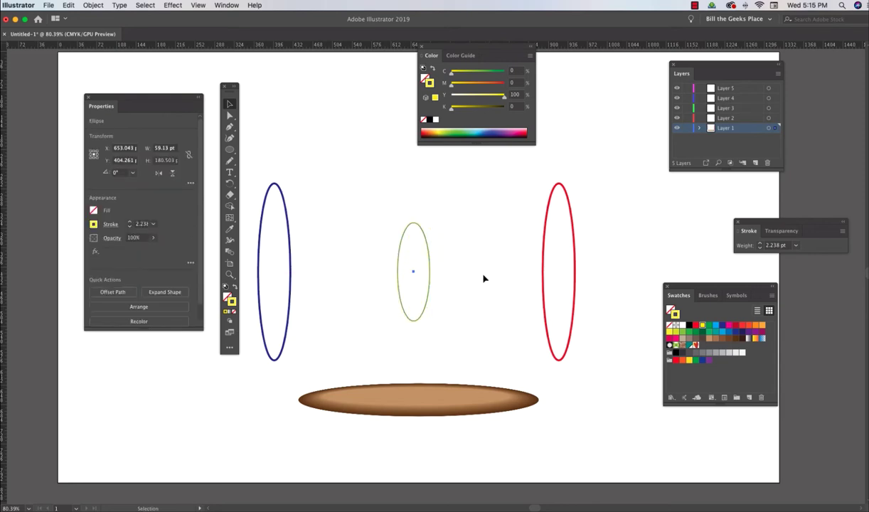
click(483, 278)
scroll(439, 276, right, 2)
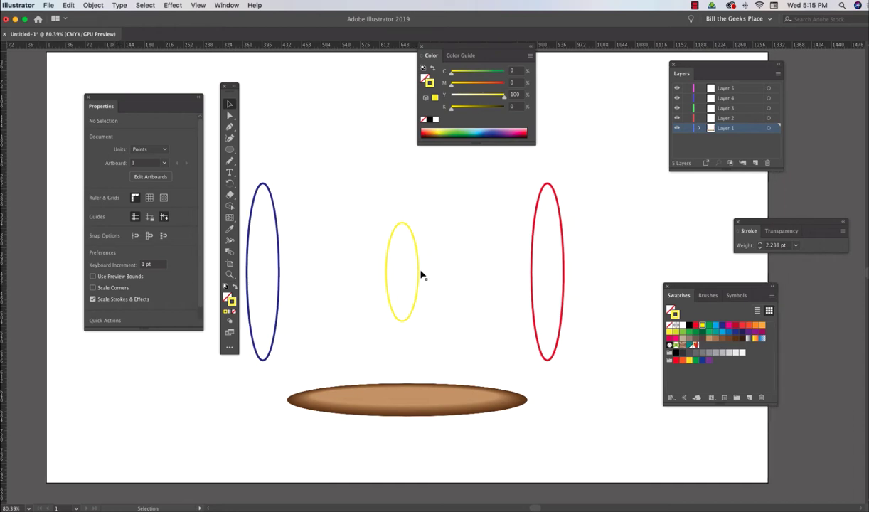
click(420, 274)
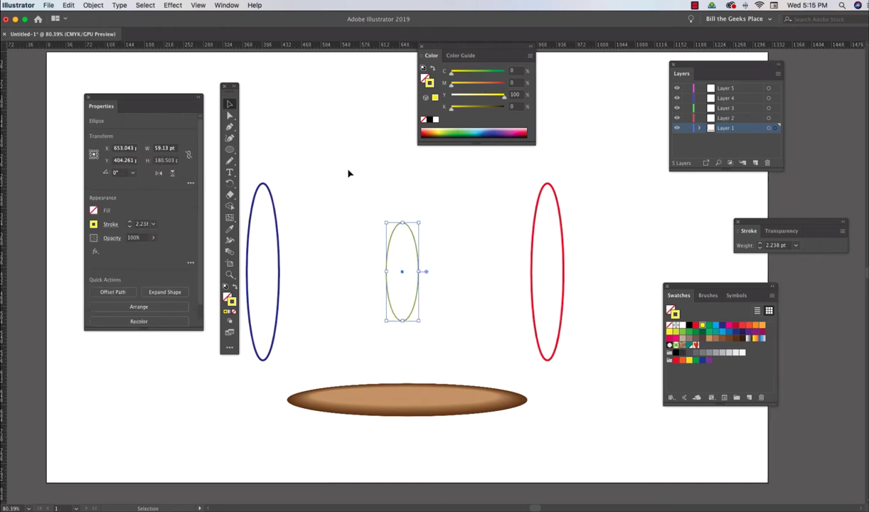
click(274, 148)
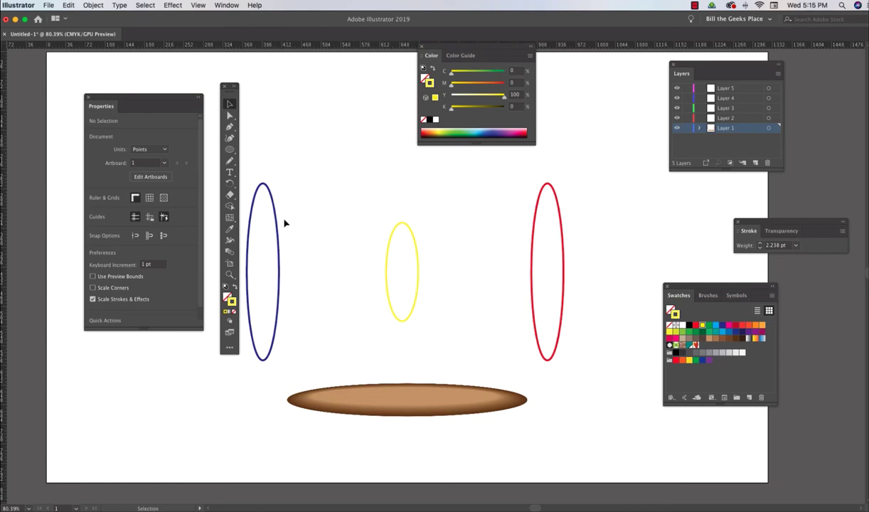
Try blending the blue, yellow and red ellipses through points on their sides, and undo both blends
click(229, 253)
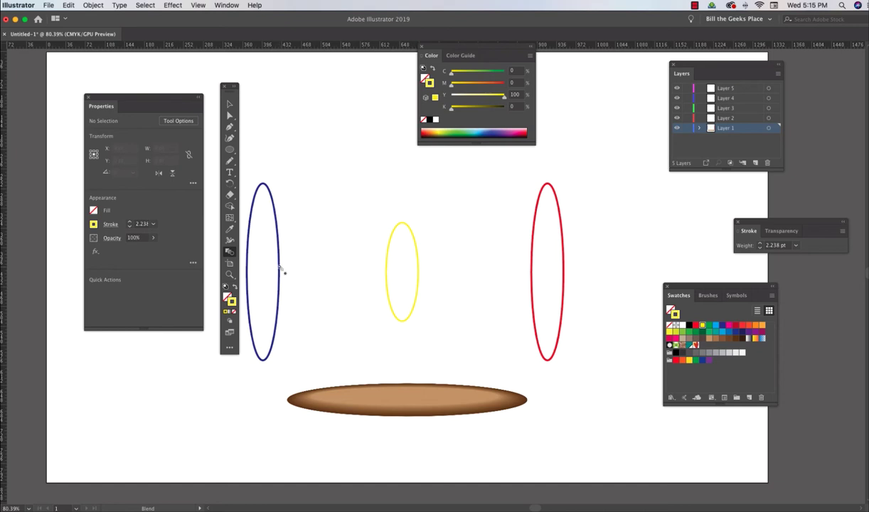
click(386, 276)
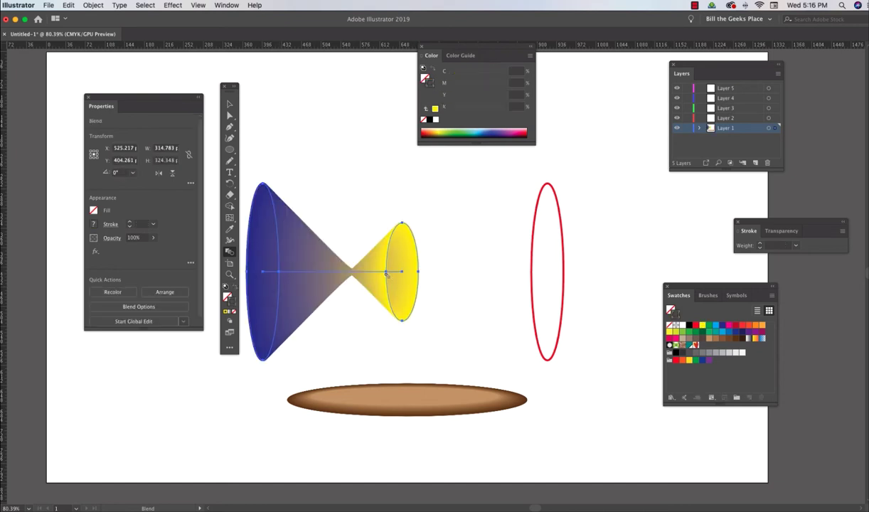
click(533, 274)
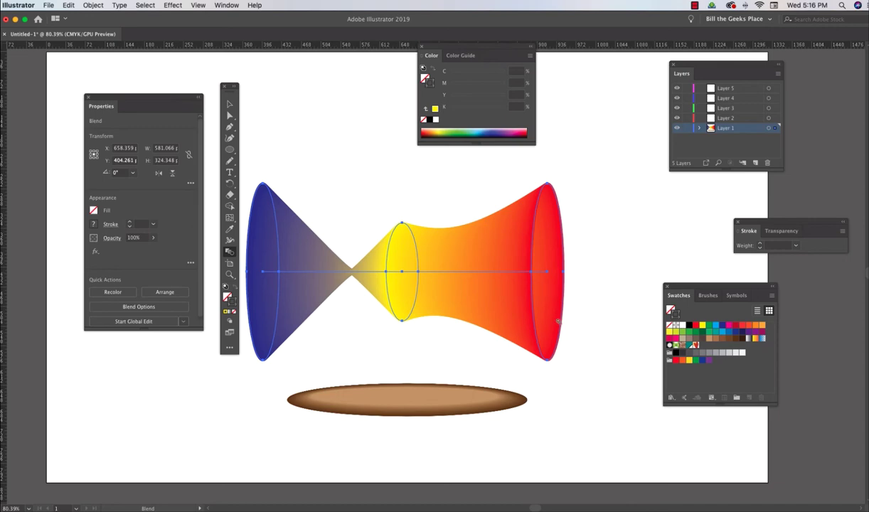
key(super+z)
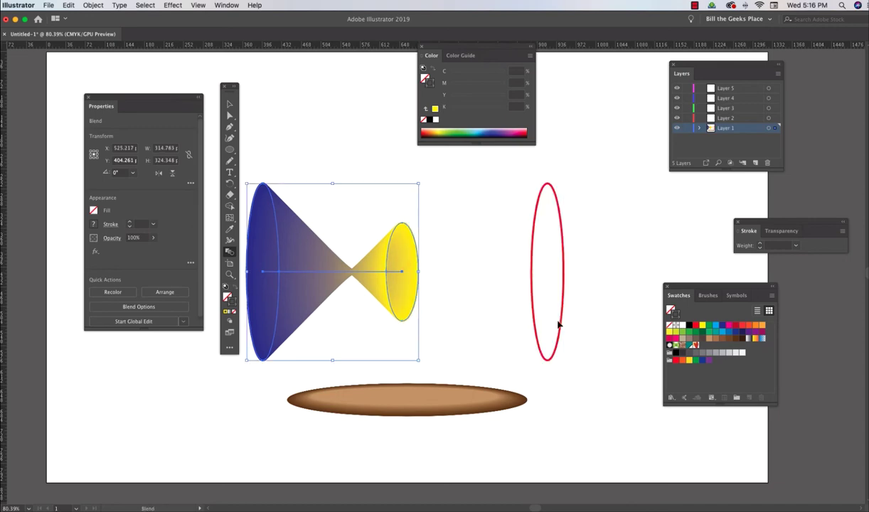
key(super+z)
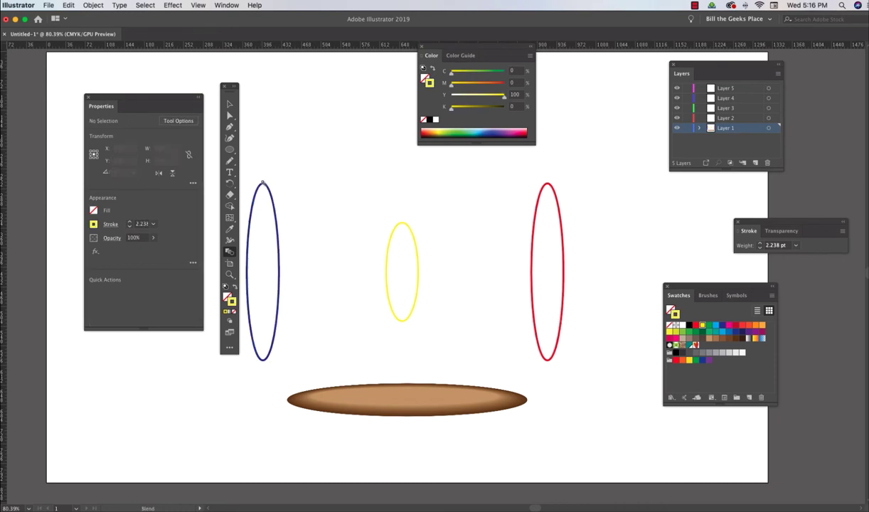
Blend the blue, yellow and red ellipses in sequence through their top anchor points using the Blend tool
click(402, 225)
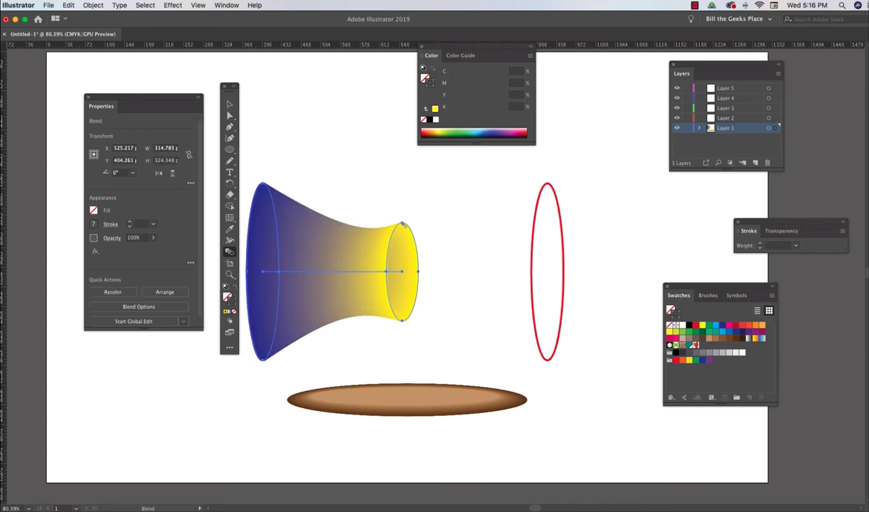
click(548, 186)
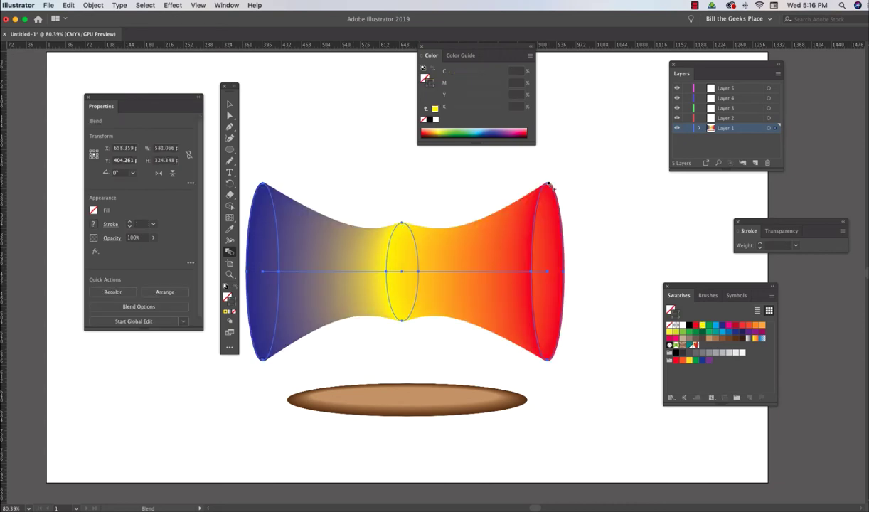
click(229, 107)
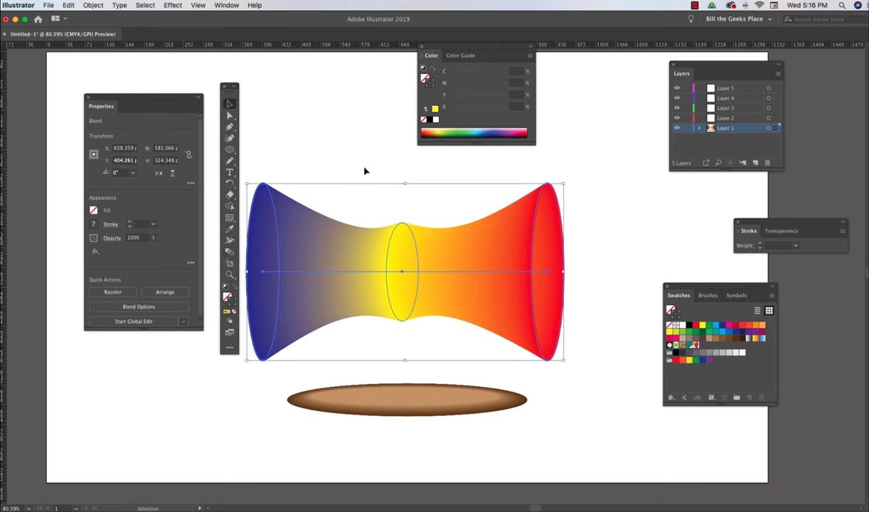
Select the blended ellipses and open their Blend Options, moving the dialog clear of the artwork
click(405, 170)
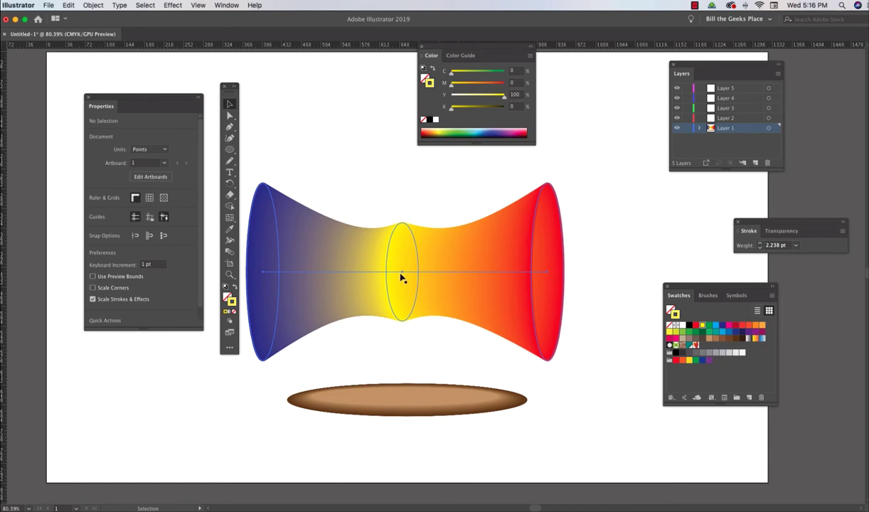
click(534, 245)
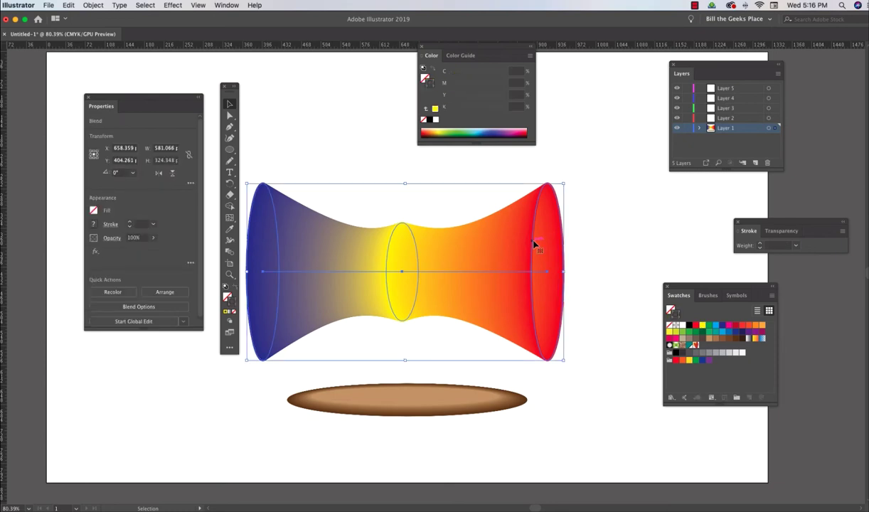
double_click(229, 252)
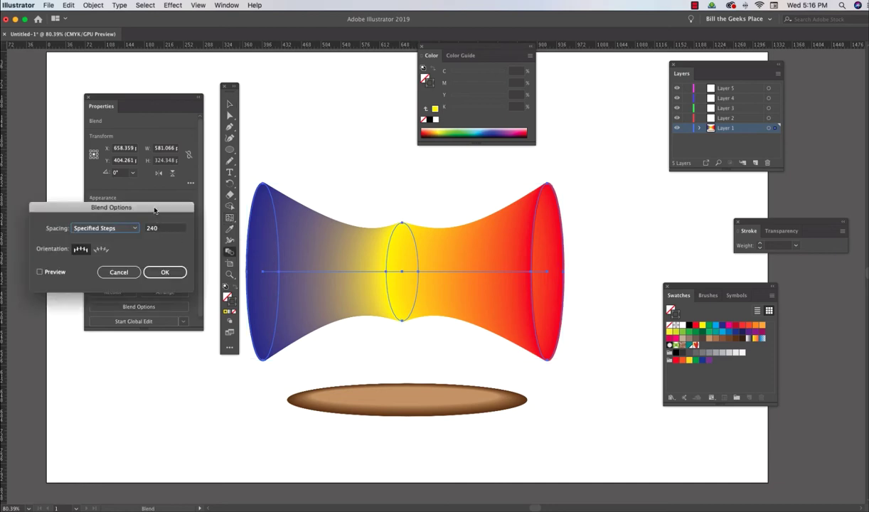
drag(150, 206, 716, 212)
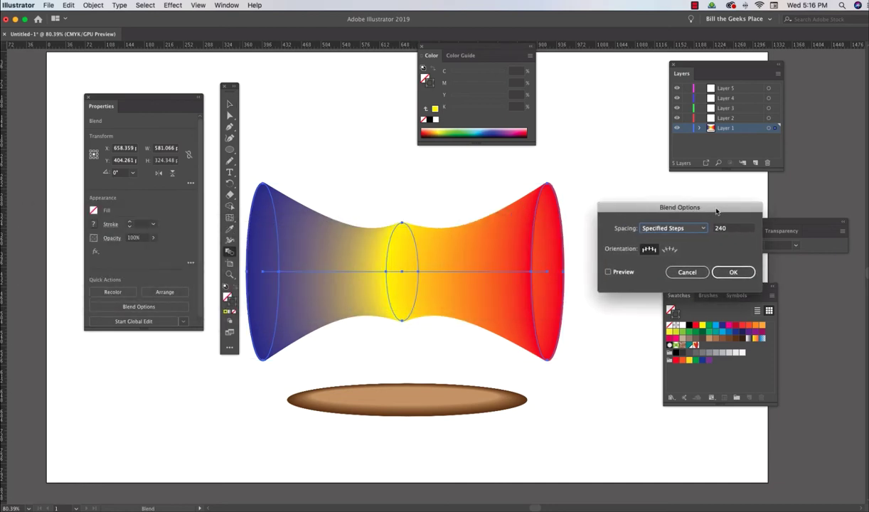
drag(649, 207, 637, 204)
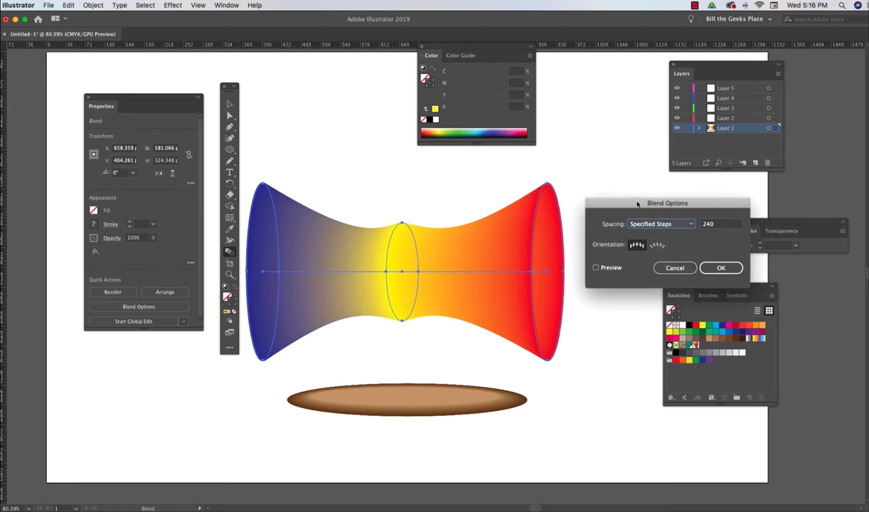
Preview the blend with Smooth Color spacing, and try Specified Steps with 40 steps
click(692, 225)
click(673, 237)
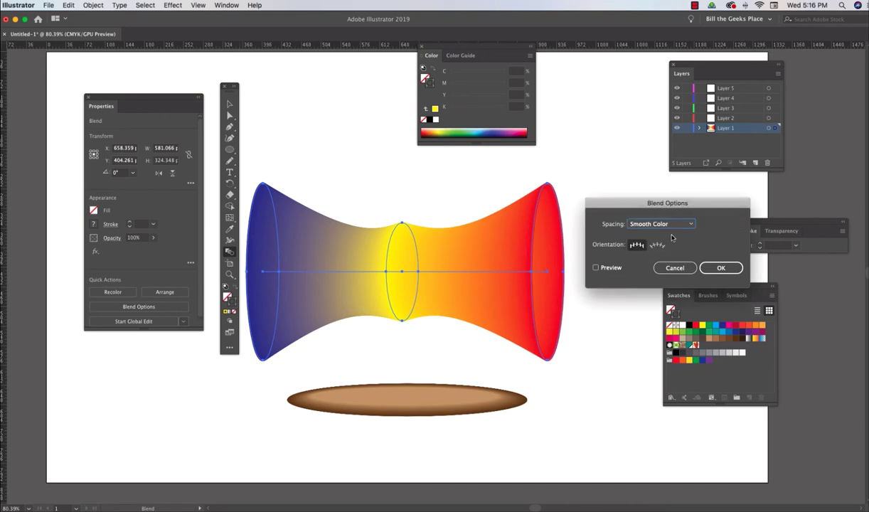
click(596, 268)
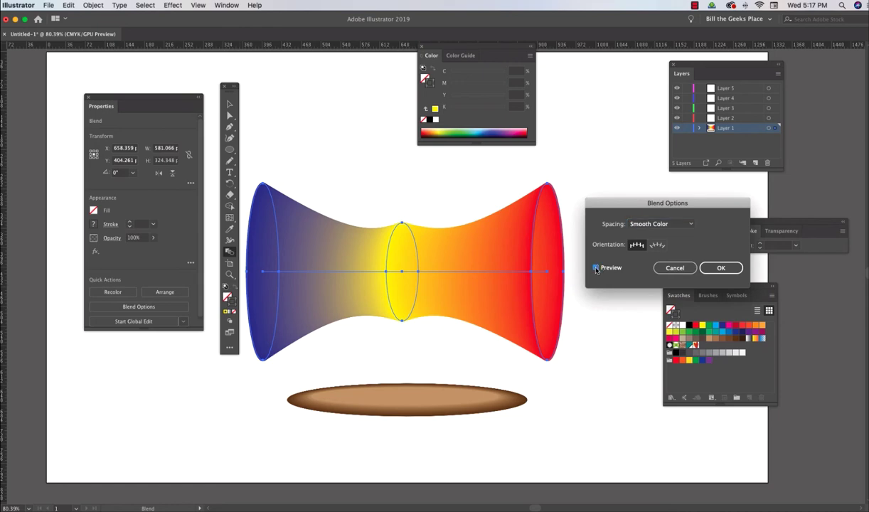
click(662, 224)
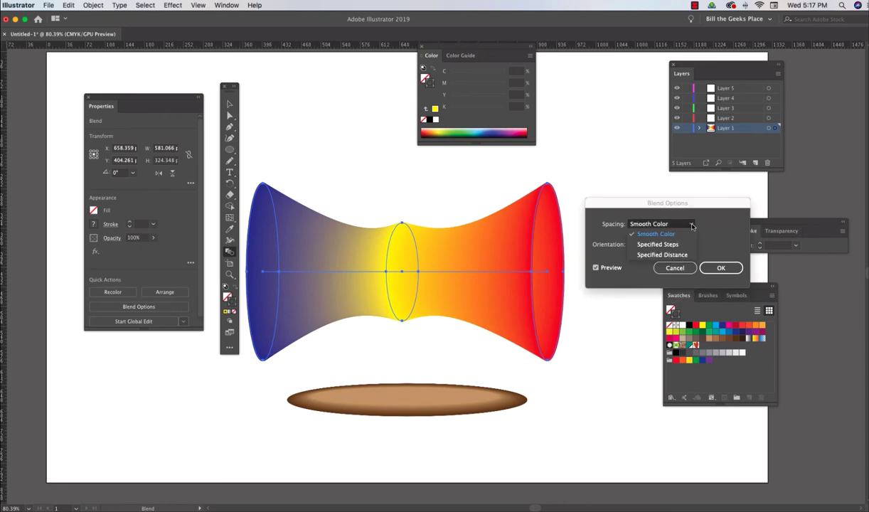
click(672, 246)
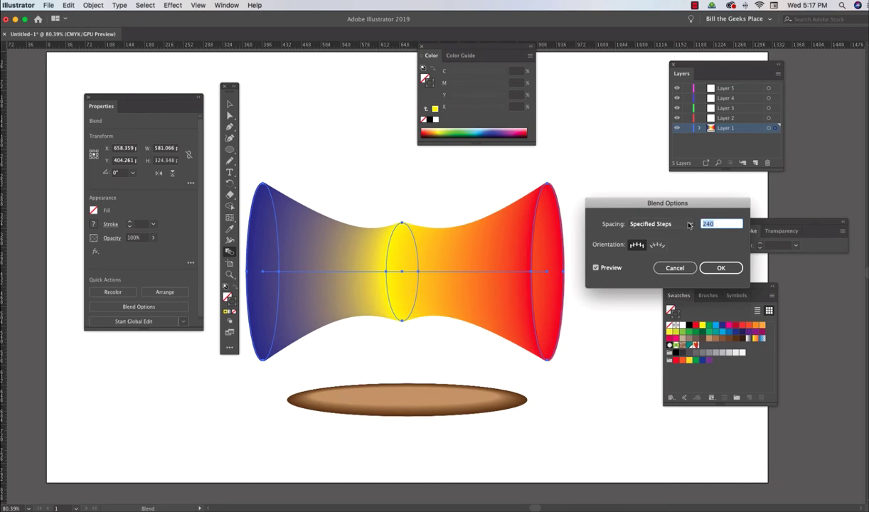
text(40)
Set the blend spacing to Specified Distance at 10 pt and apply it
click(661, 224)
click(658, 237)
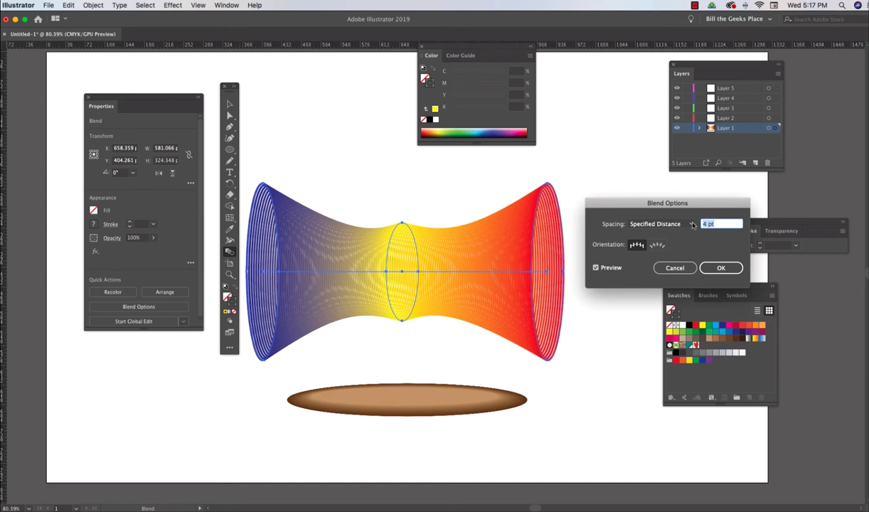
text(10)
click(721, 268)
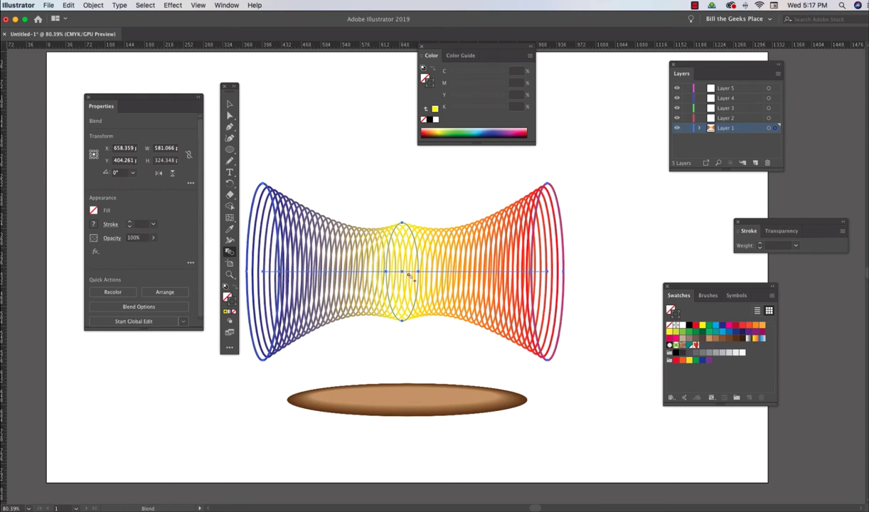
Move the whole blend up and slightly right to about X 662 pt, Y 387 pt using Direct Selection, and deselect it
click(229, 114)
click(411, 287)
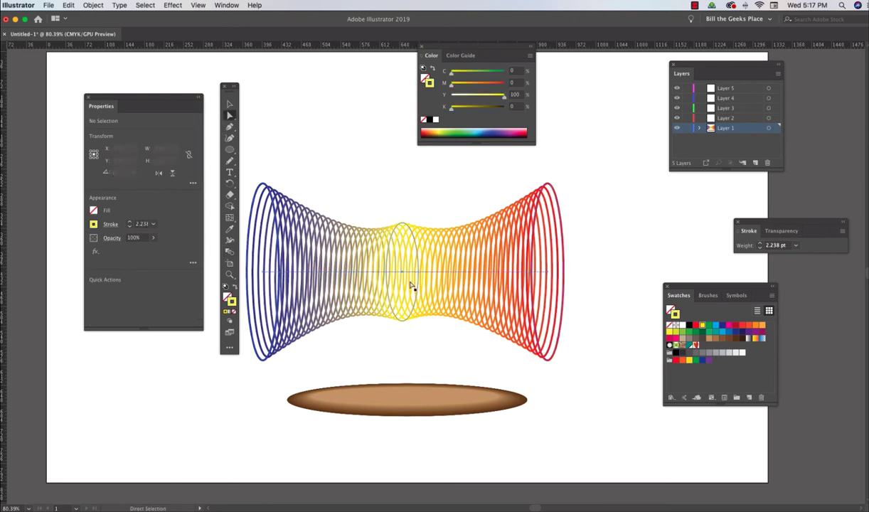
click(402, 273)
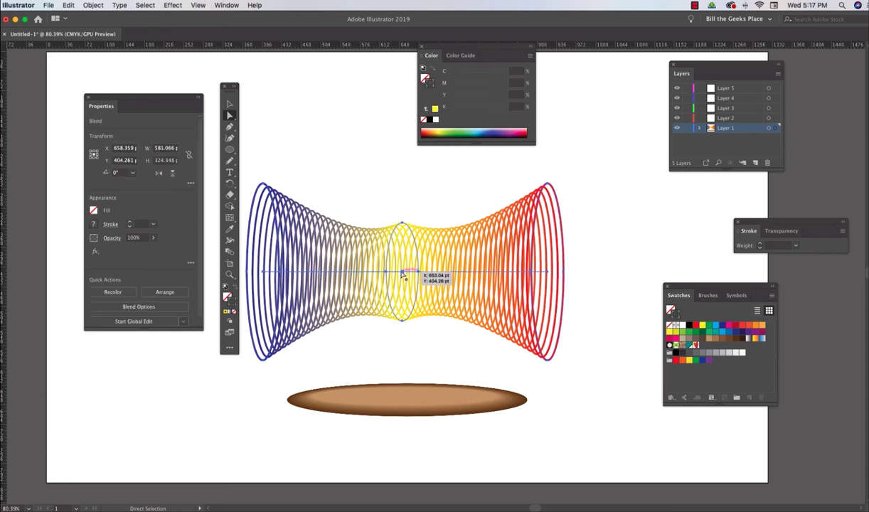
mouse_move(402, 274)
mouse_down()
mouse_move(406, 224)
mouse_move(402, 265)
mouse_up()
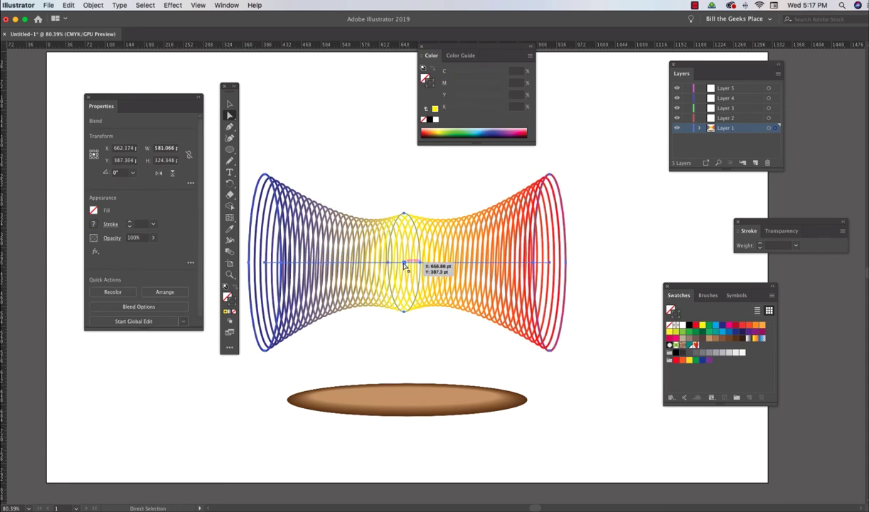
click(443, 363)
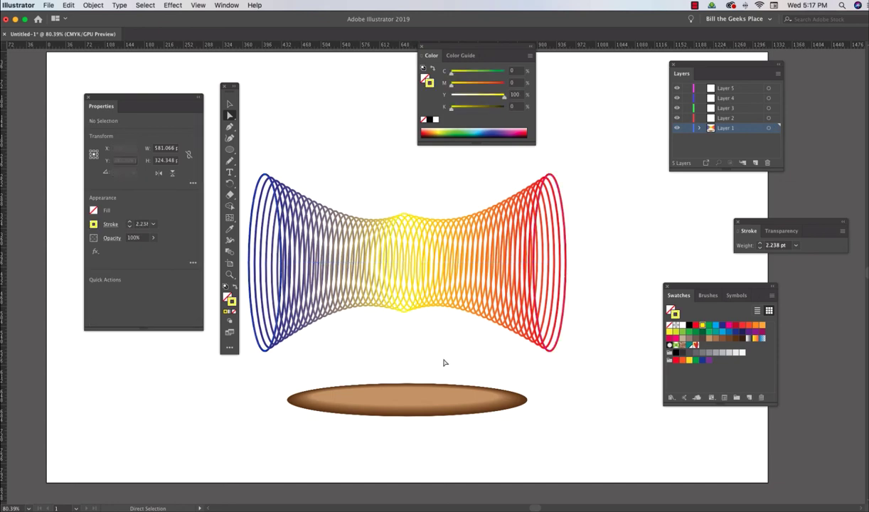
Bend the blend's spine by raising its middle anchor to Y 216 pt and pulling the red and blue end anchors outward and down
click(408, 271)
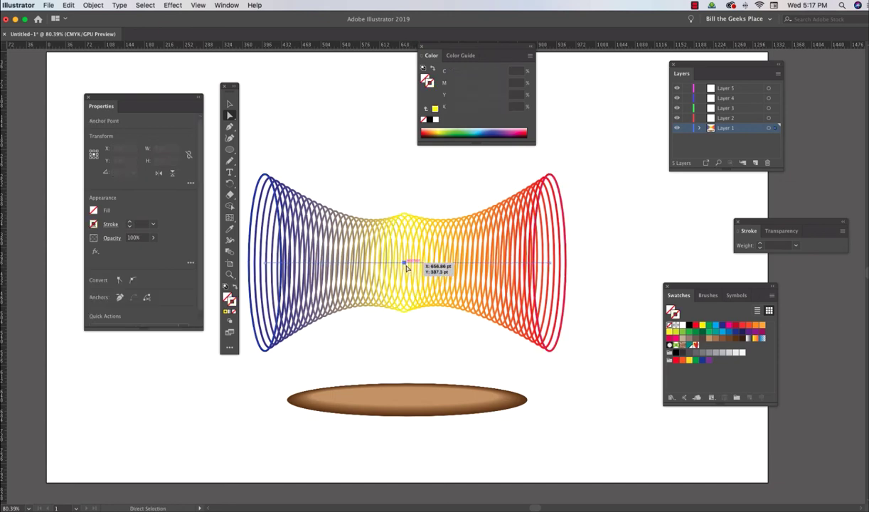
drag(404, 265, 406, 171)
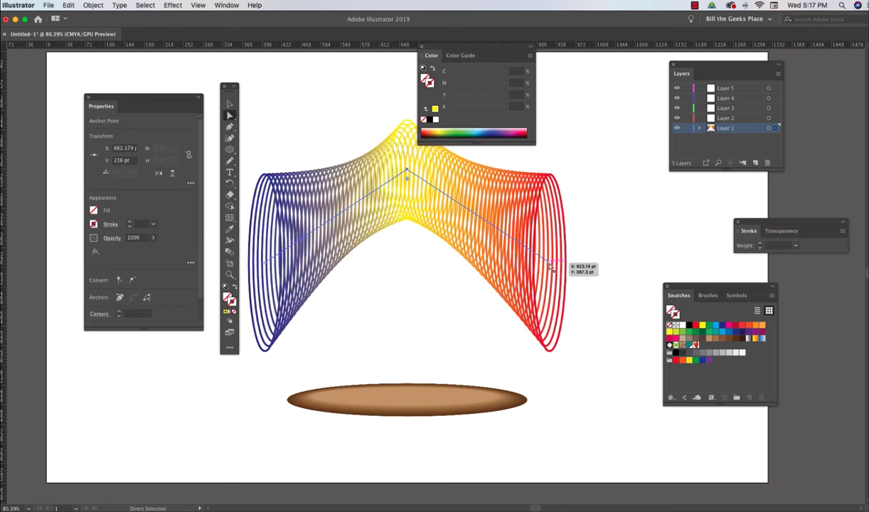
drag(551, 266, 643, 295)
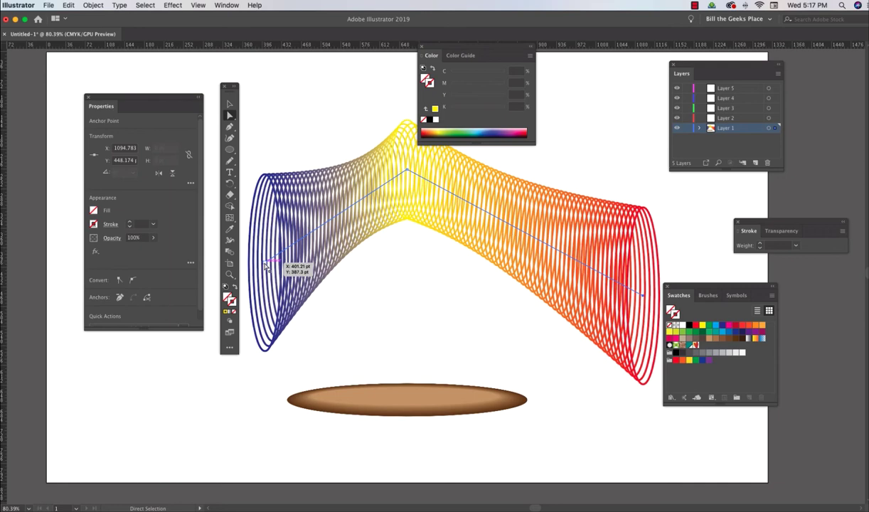
drag(265, 265, 193, 326)
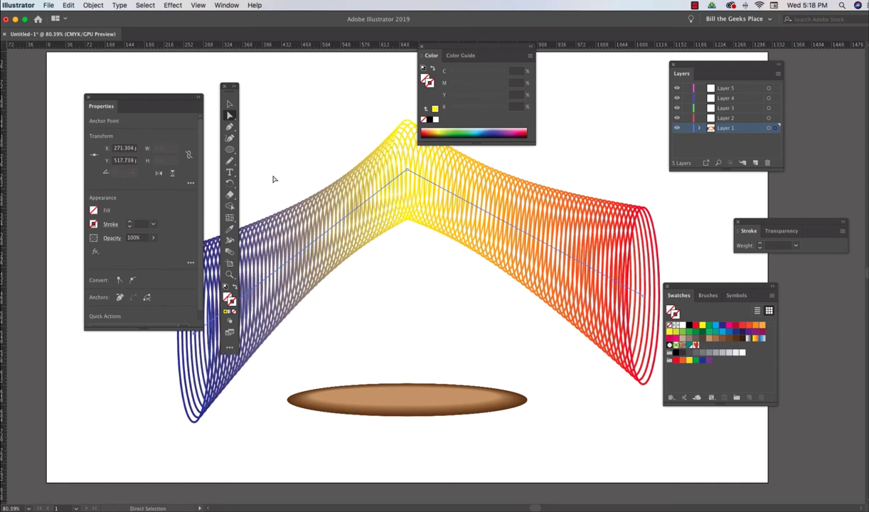
Smooth the spine's middle anchor into an arch with near-horizontal handles, and set the blend's Specified Distance to 5 pt
drag(229, 127, 261, 139)
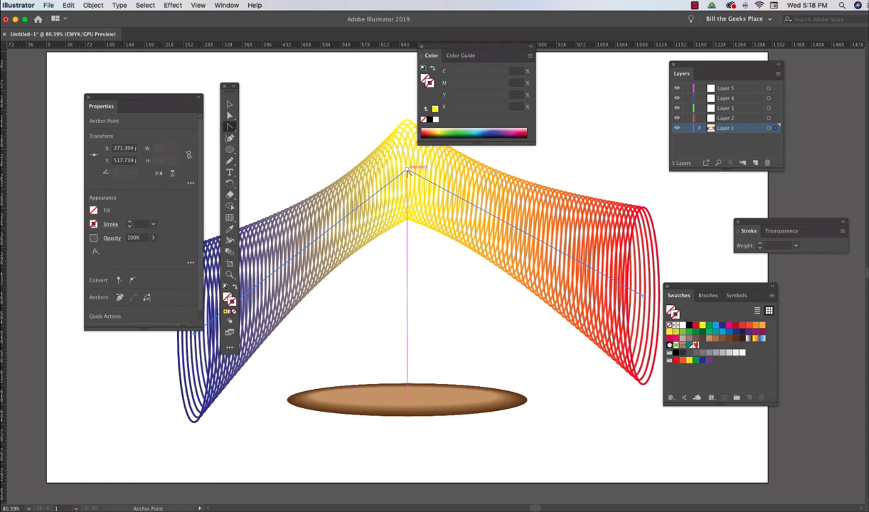
drag(407, 170, 286, 173)
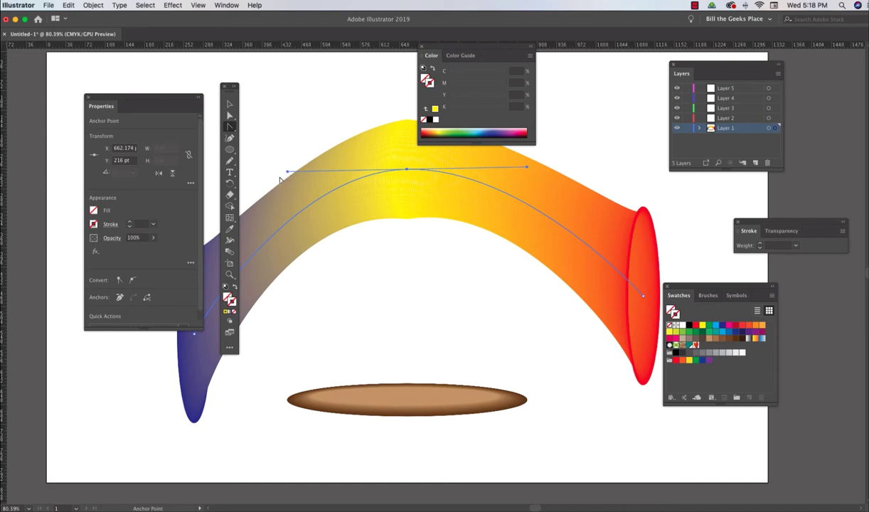
double_click(230, 254)
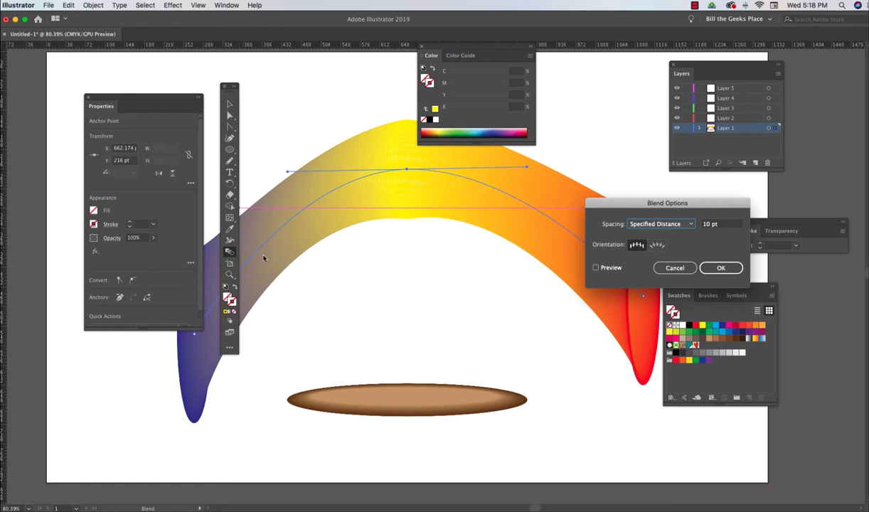
key(Tab)
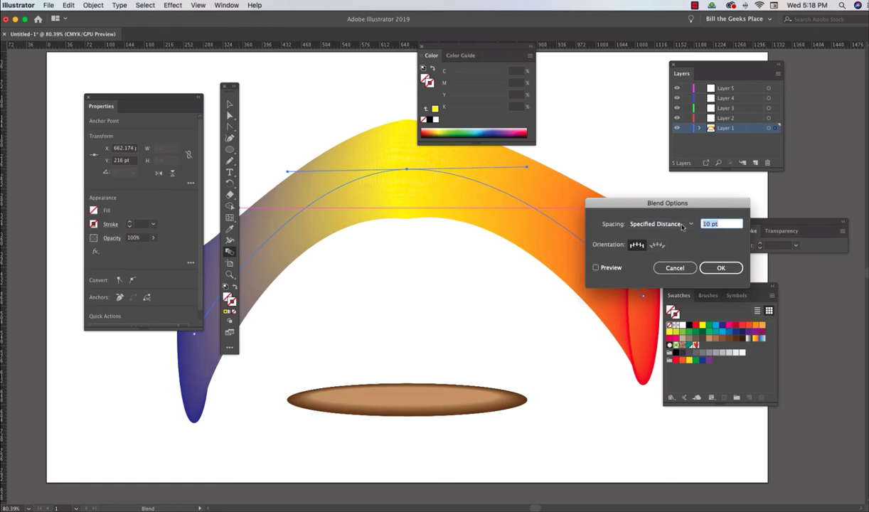
text(5)
click(720, 267)
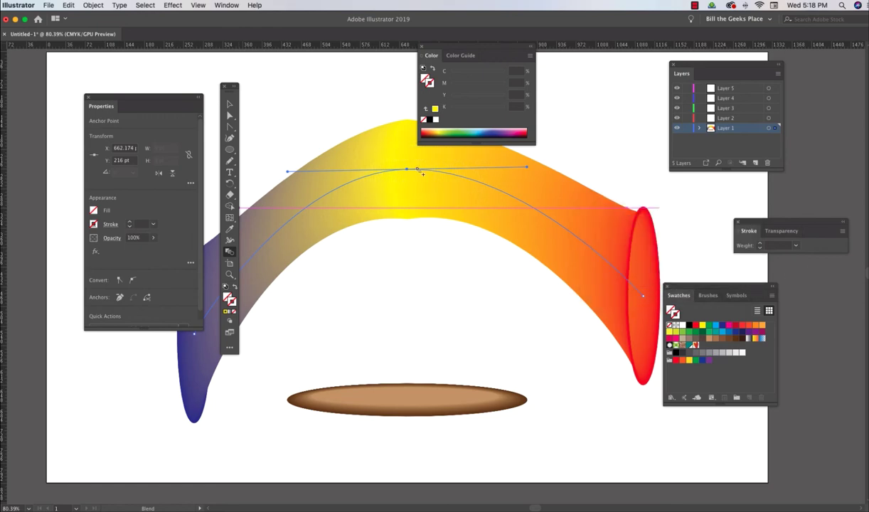
Move the tools palette aside and delete the arched blend and brown ellipse to clear the artboard
click(230, 105)
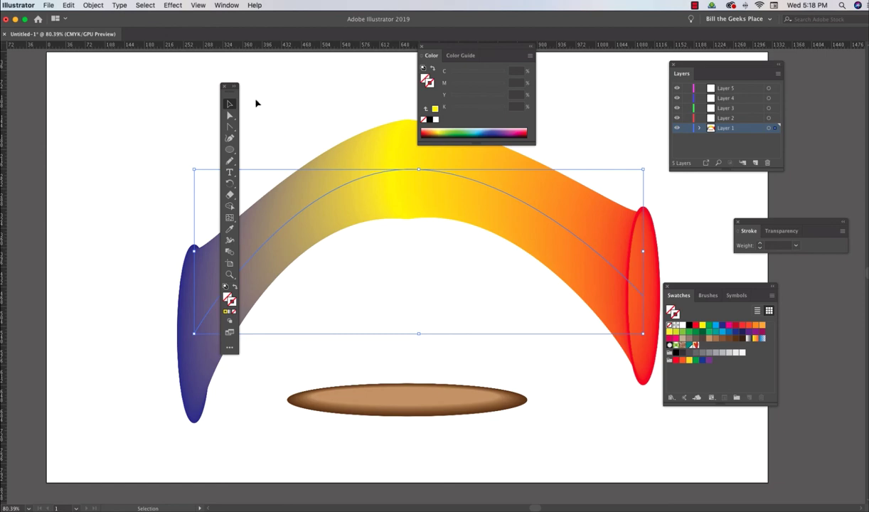
drag(229, 87, 79, 76)
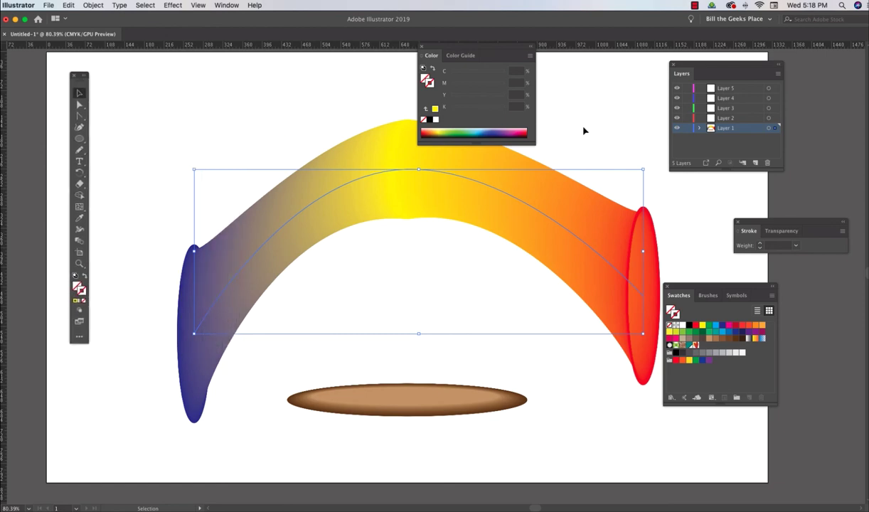
drag(144, 124, 675, 452)
key(Delete)
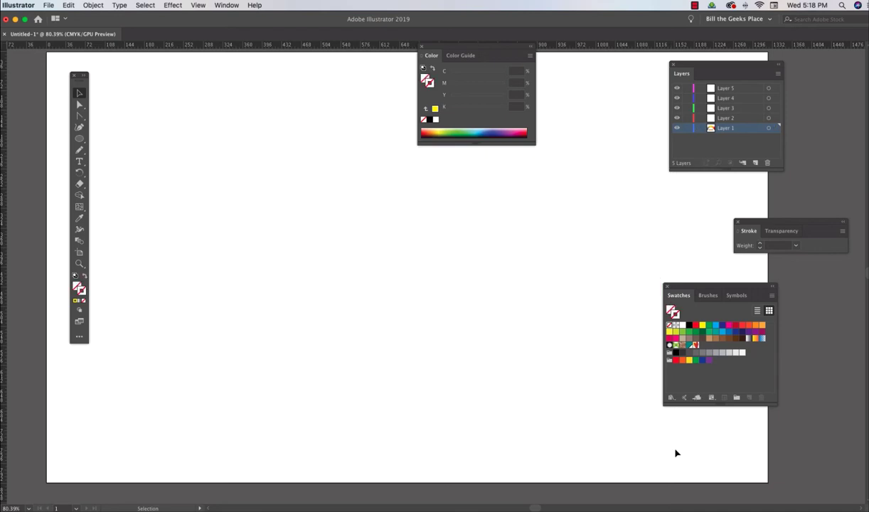
Add a letter A as point text on the empty artboard and scale it up to a large display size
click(79, 162)
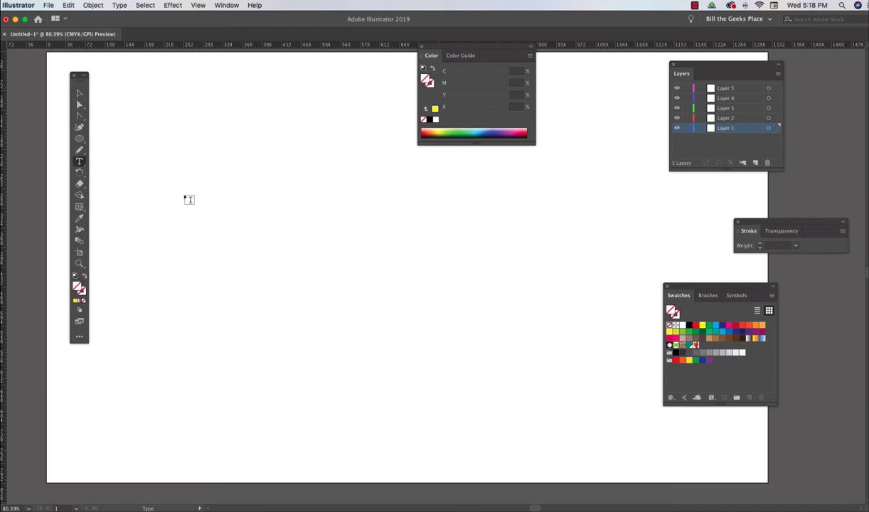
click(184, 193)
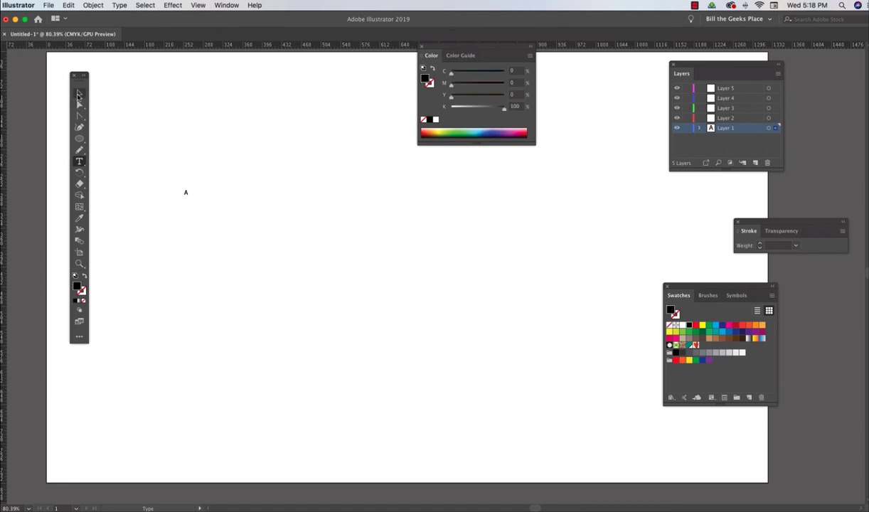
key(Escape)
drag(191, 196, 430, 422)
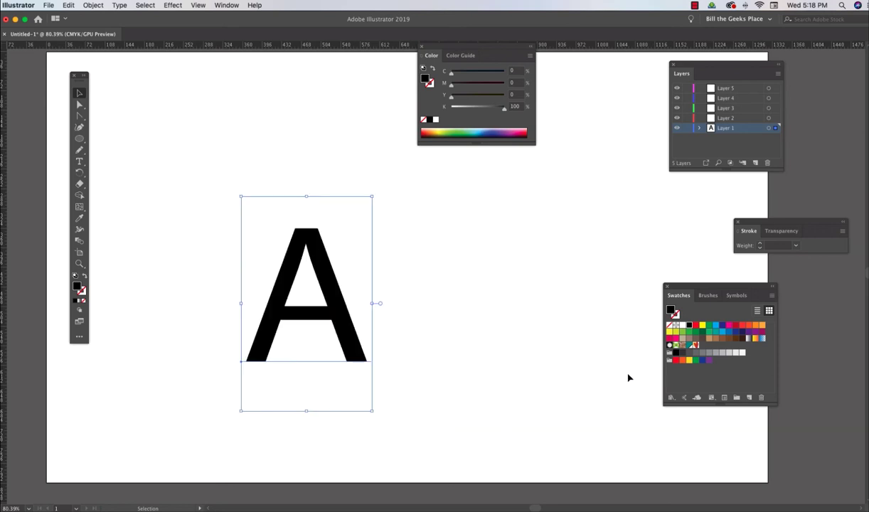
Fill the letter A with yellow and move it to the left part of the artboard
click(702, 325)
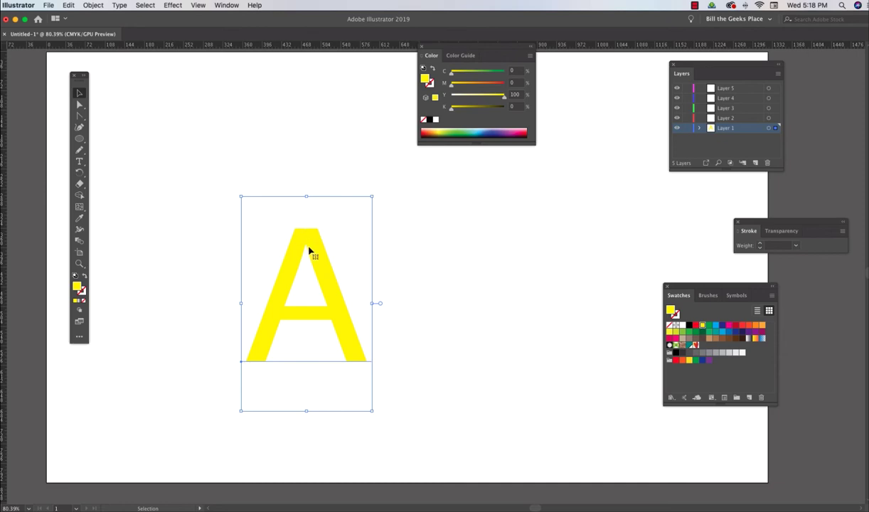
drag(310, 244, 200, 218)
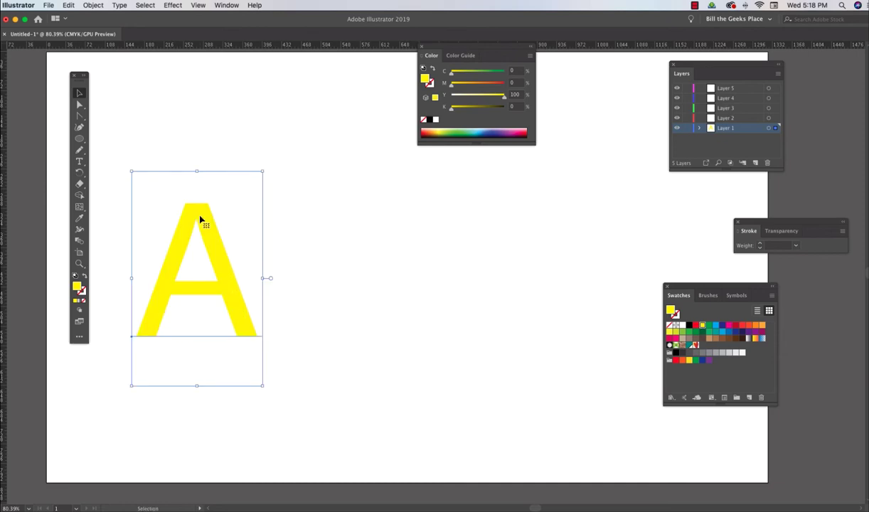
Convert the yellow letter A from live text to outlines
click(118, 6)
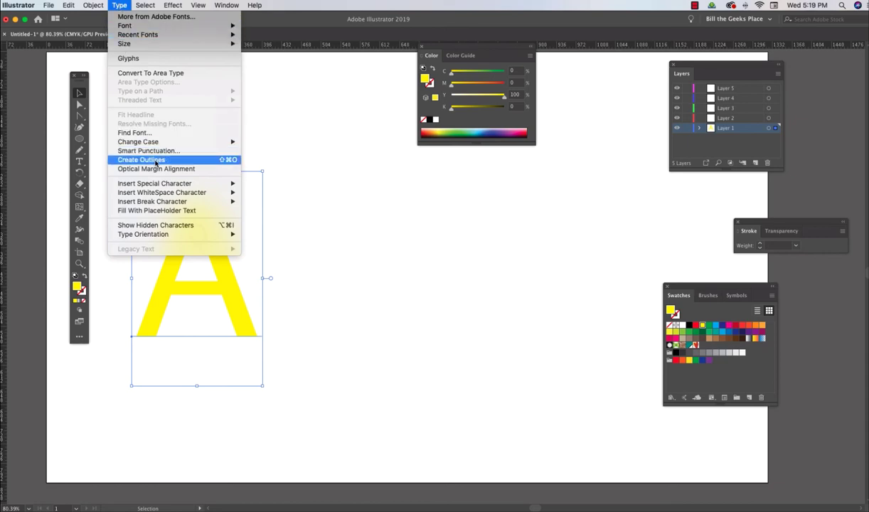
mouse_move(86, 5)
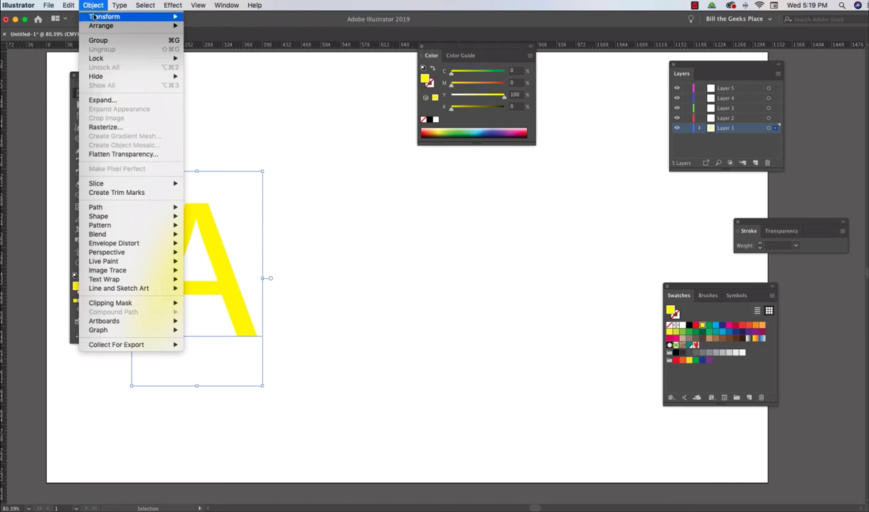
mouse_move(120, 9)
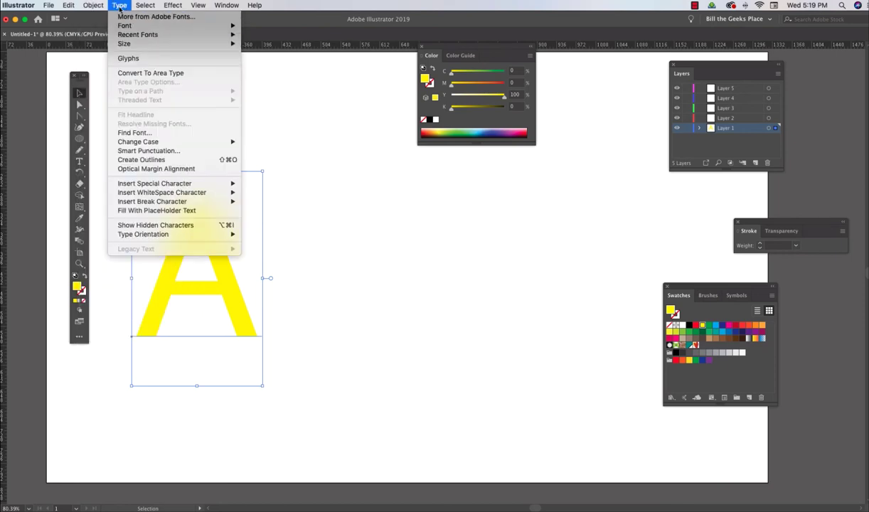
click(141, 160)
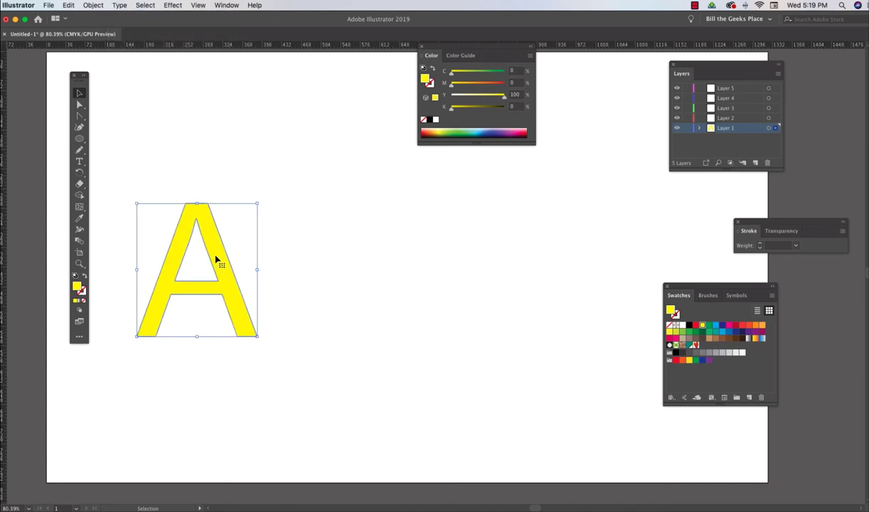
Place an enlarged copy of the outlined yellow A to the right of the original, in the middle of the artboard
drag(217, 260, 461, 258)
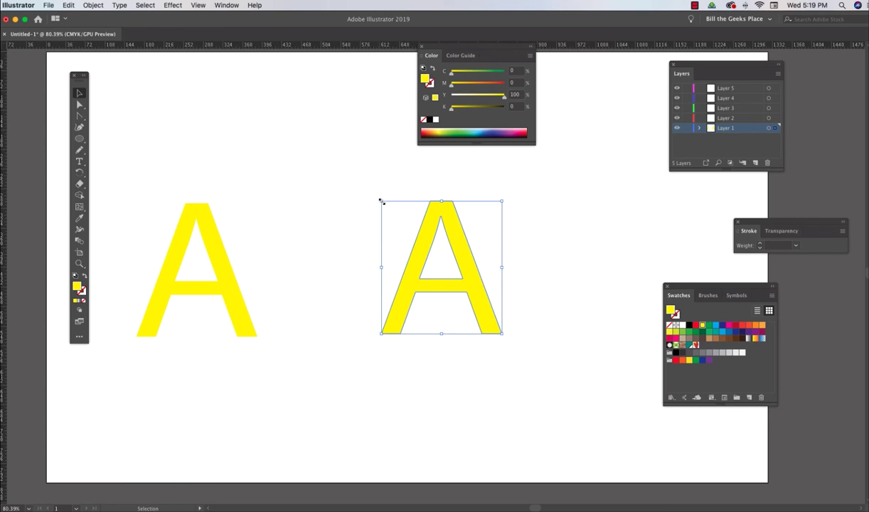
drag(381, 202, 311, 107)
drag(445, 222, 492, 273)
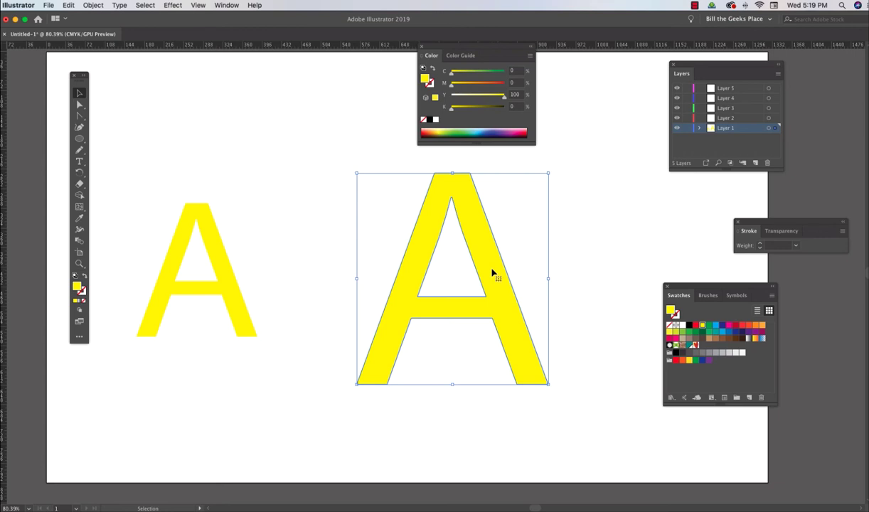
Fill the larger A with dark red (C 15, M 100, Y 90, K 10) and move the smaller yellow A close beside it
click(736, 326)
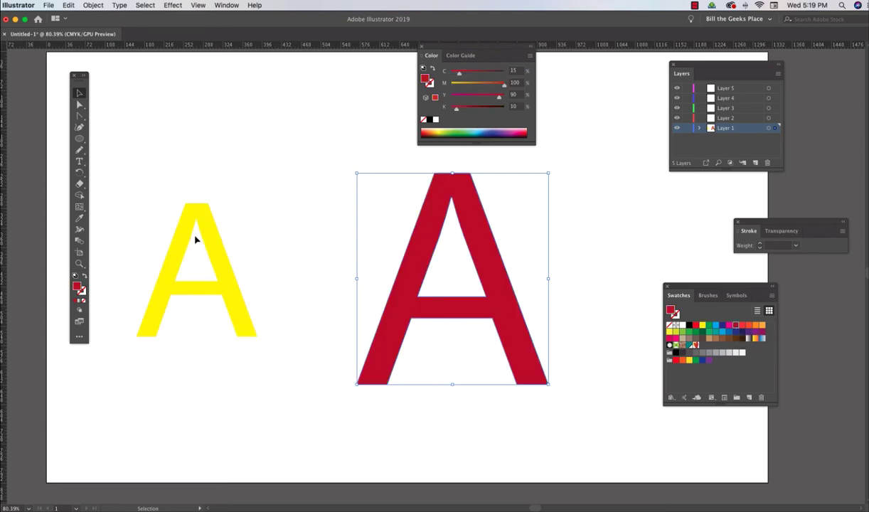
drag(211, 242, 300, 257)
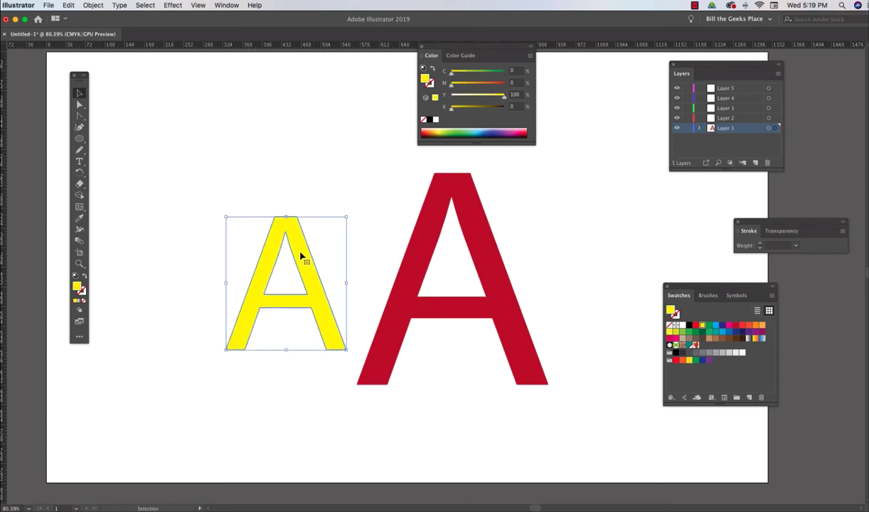
click(170, 145)
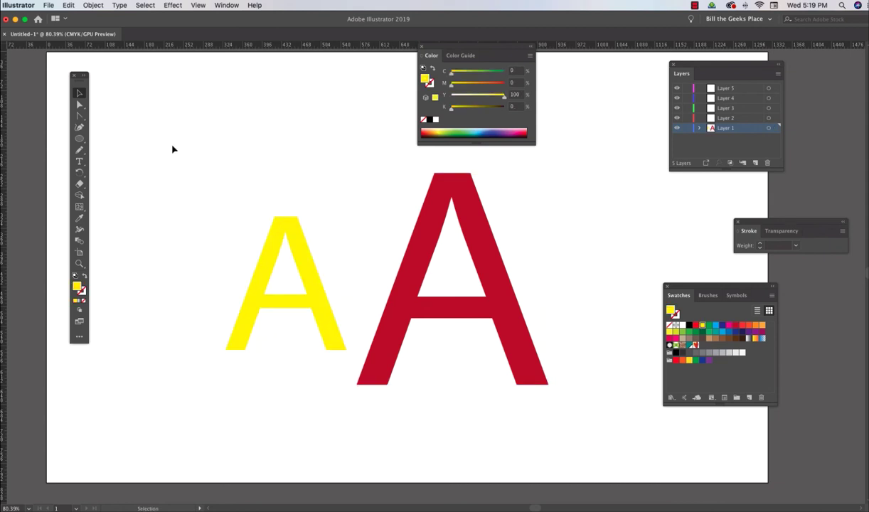
Blend the small yellow A into the large dark red A with the Blend tool and deselect the result
click(79, 242)
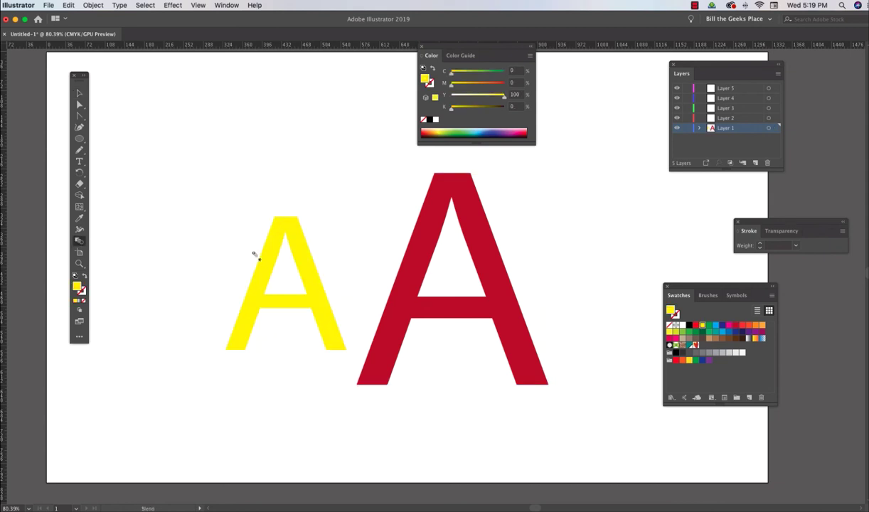
click(305, 257)
click(424, 251)
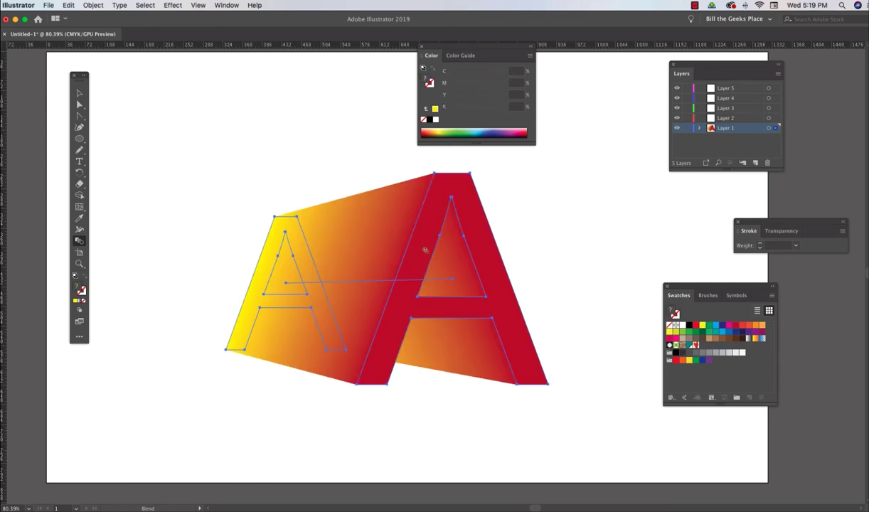
click(79, 93)
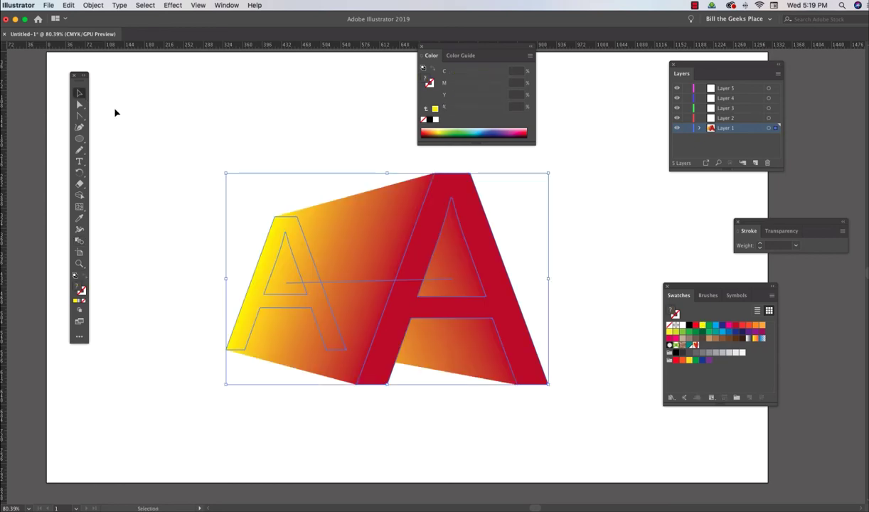
click(600, 361)
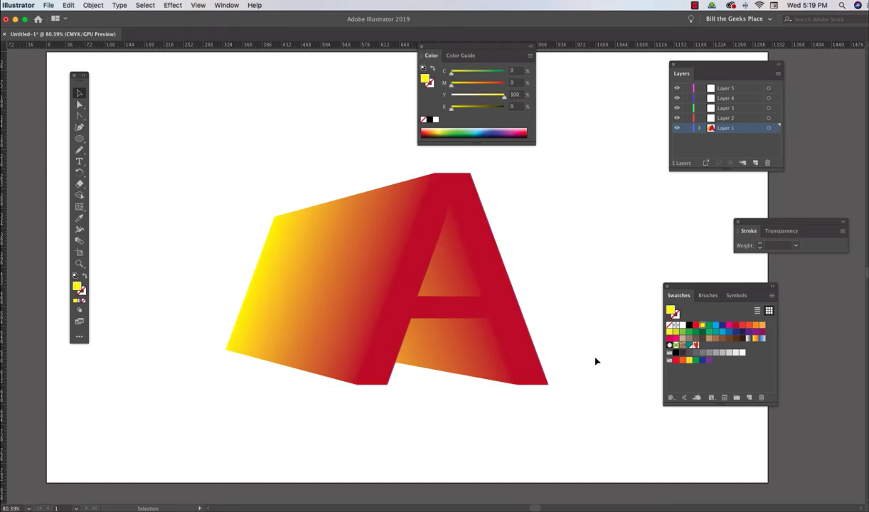
Expand the letter A blend with the Object and Fill options enabled
click(469, 214)
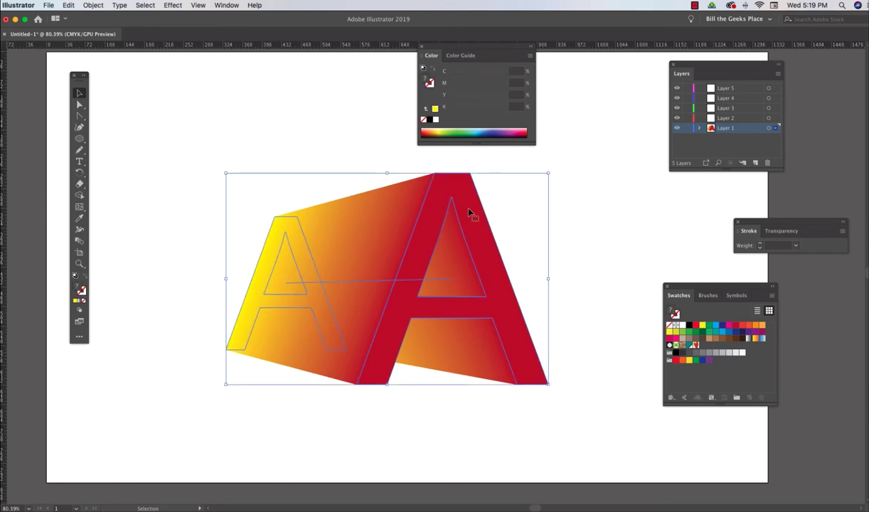
click(87, 5)
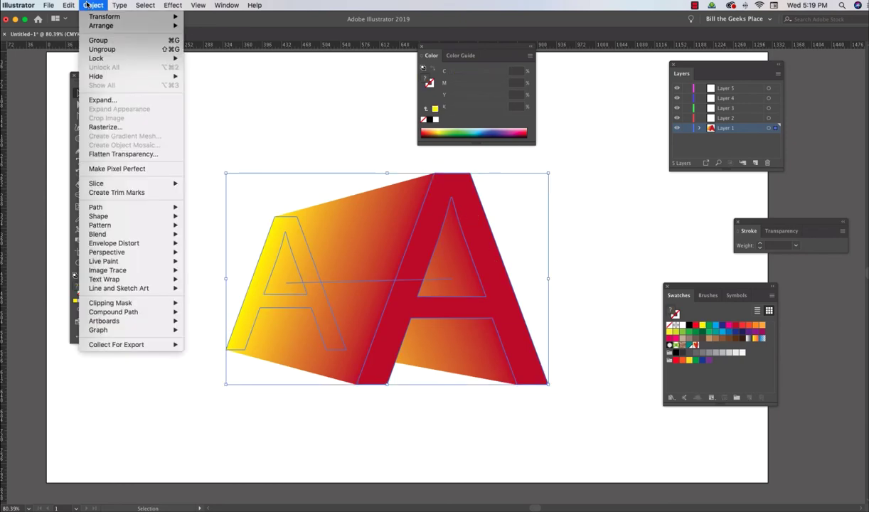
click(112, 100)
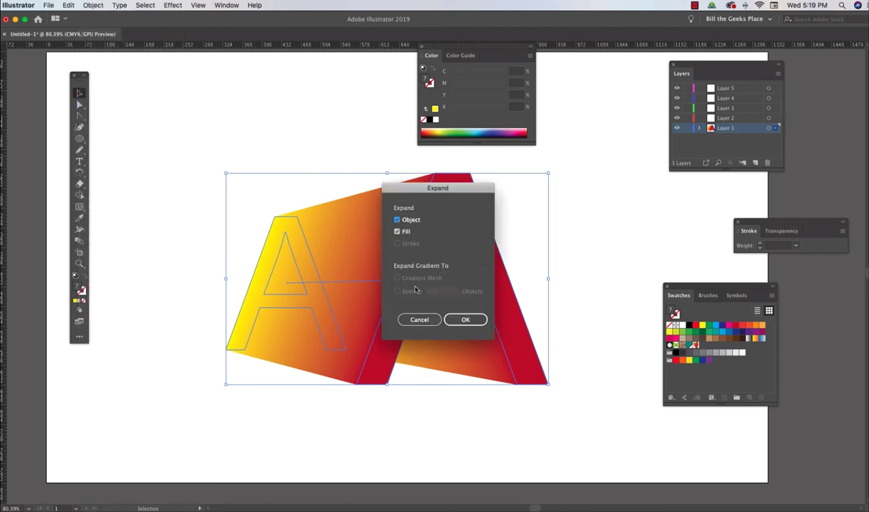
click(465, 319)
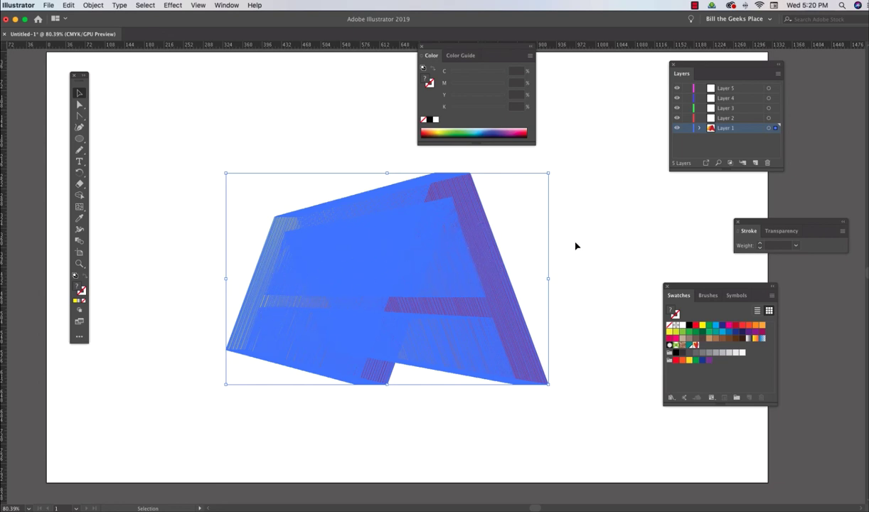
click(600, 236)
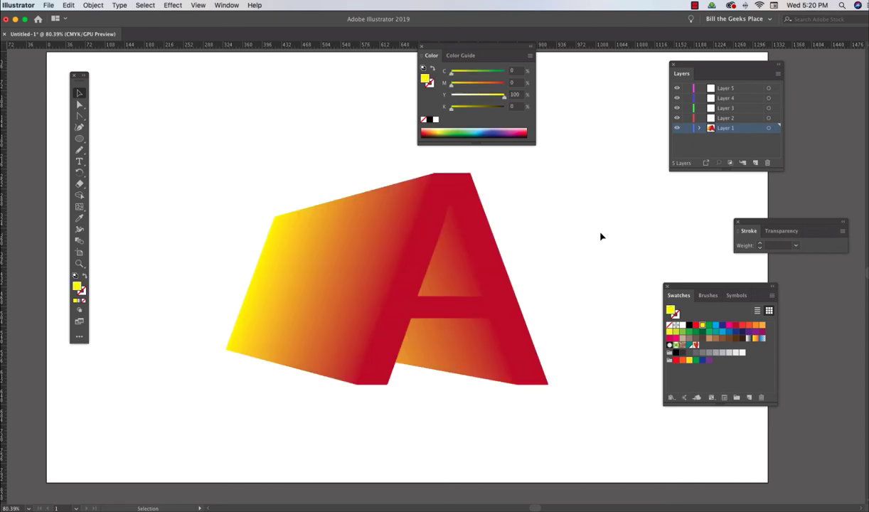
Ungroup the expanded blend into separate letters and deselect them
click(481, 252)
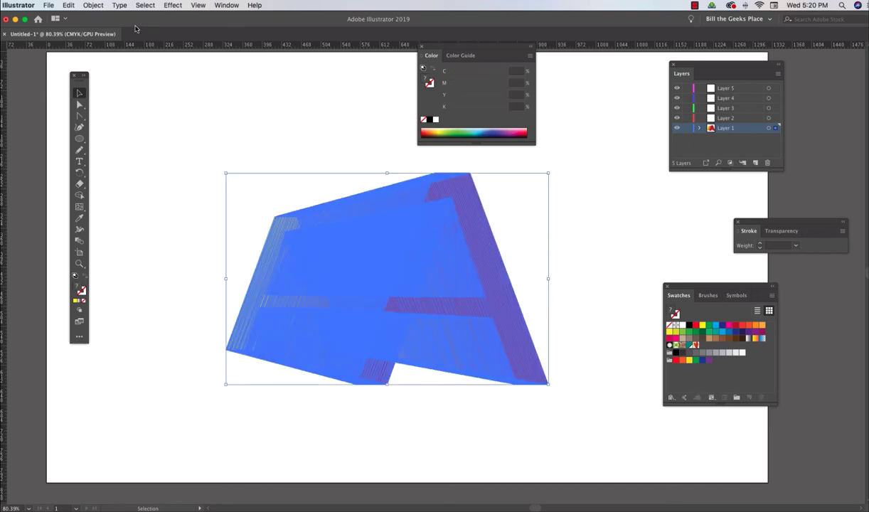
click(91, 5)
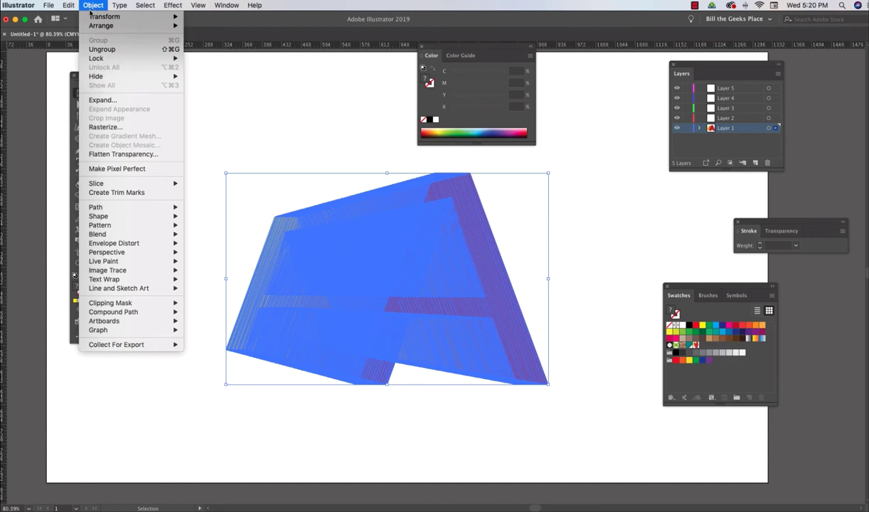
click(102, 49)
click(96, 6)
click(101, 50)
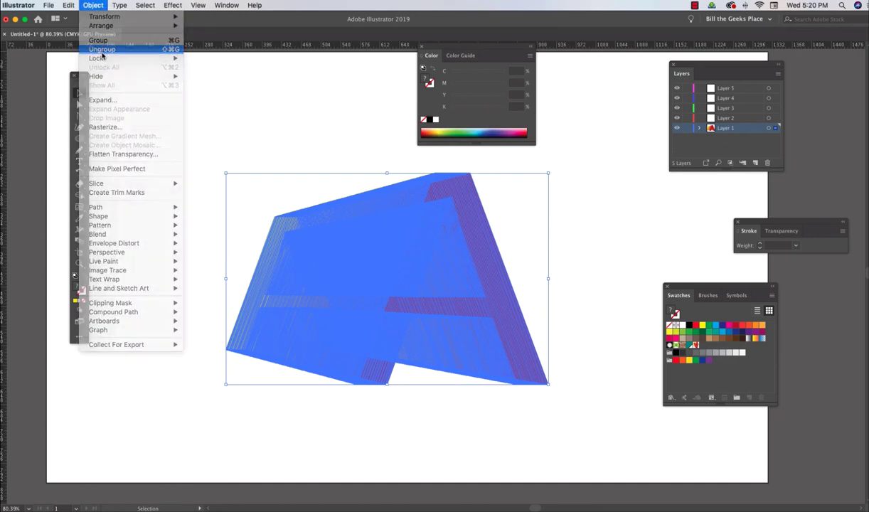
click(95, 5)
click(96, 6)
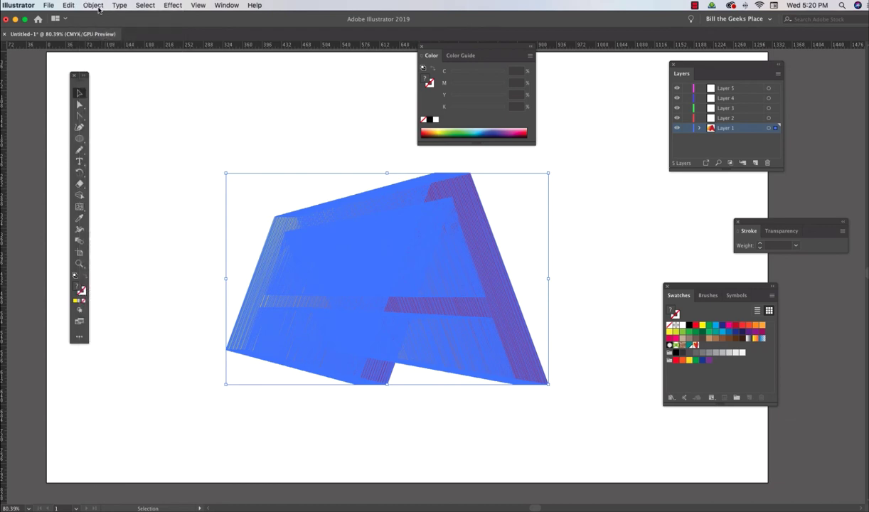
click(269, 102)
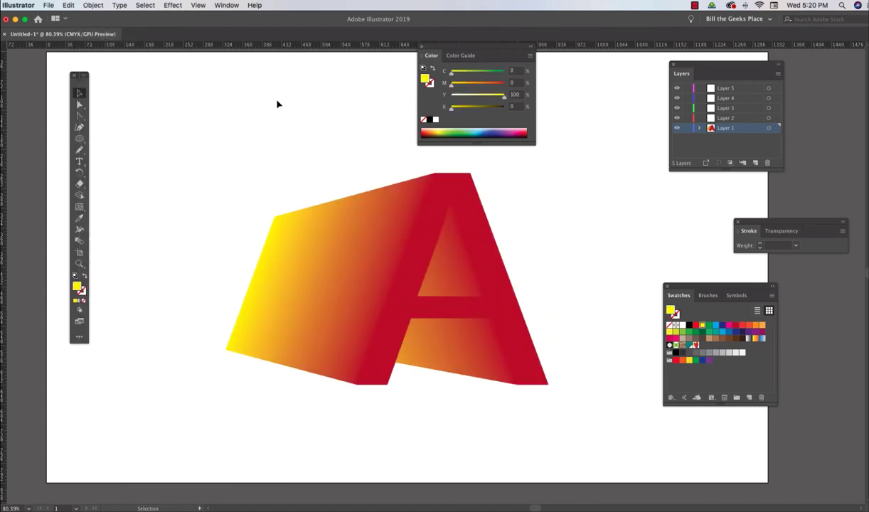
Fill the front letter A with green (C 85, M 10, Y 100, K 0) and give it a black stroke
click(470, 235)
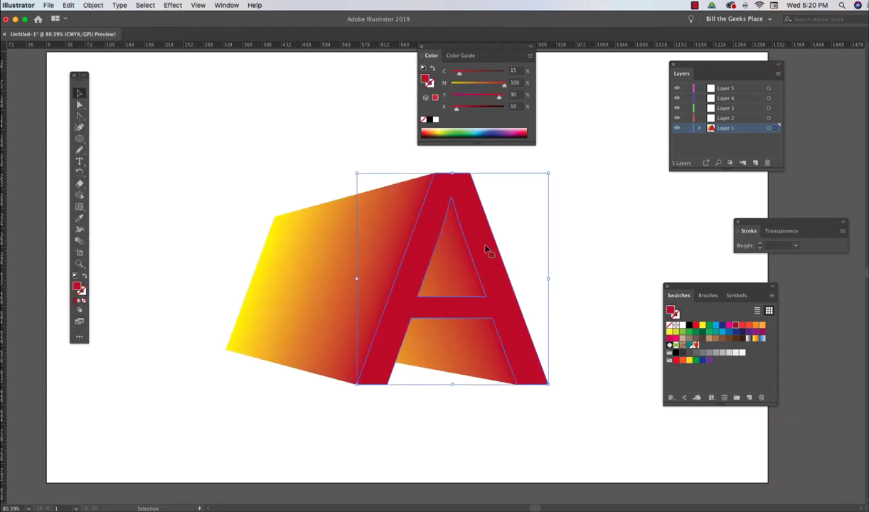
click(696, 361)
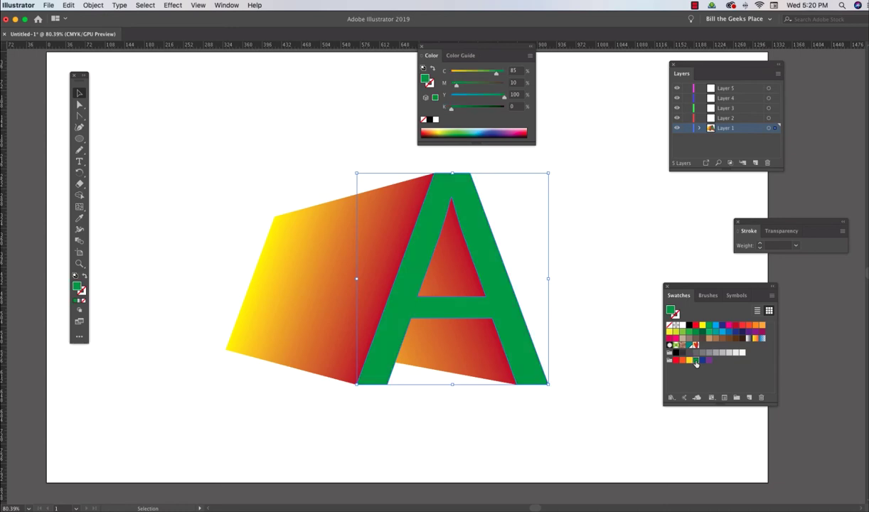
click(82, 291)
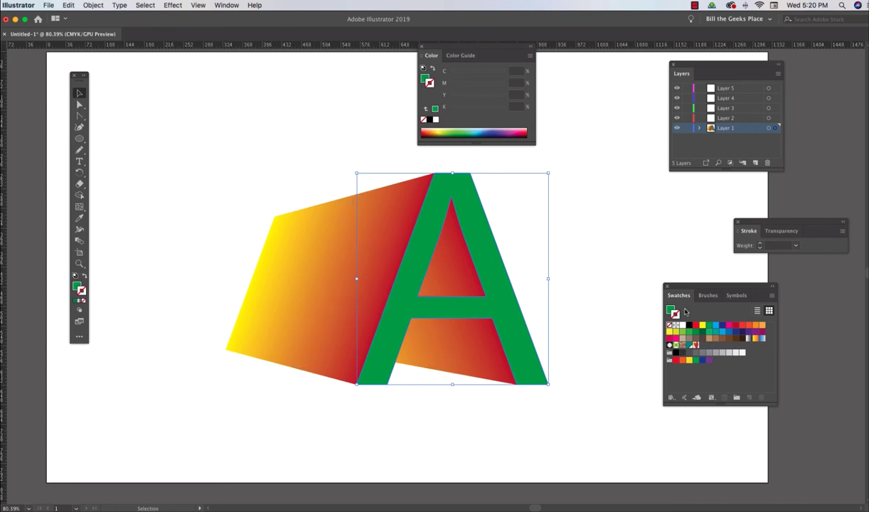
click(689, 325)
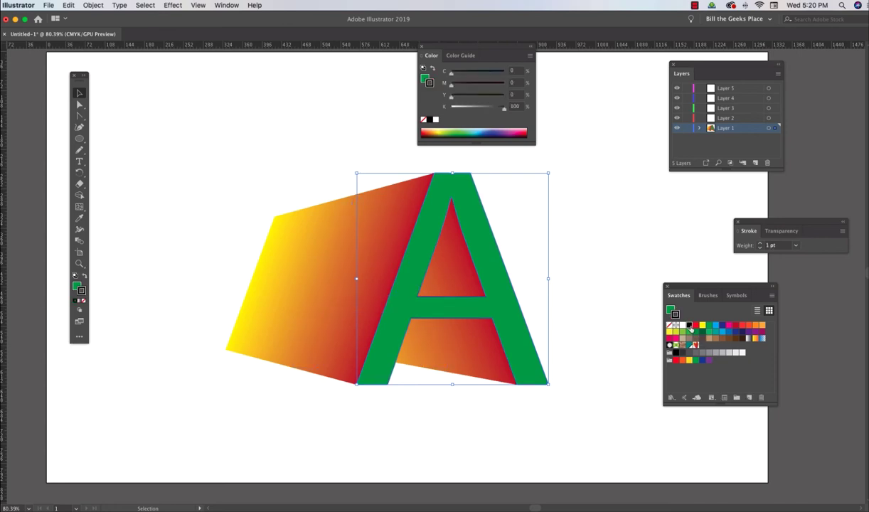
Increase the green A's stroke weight to 14 pt and deselect it
click(760, 244)
click(760, 244)
click(760, 244)
click(760, 244)
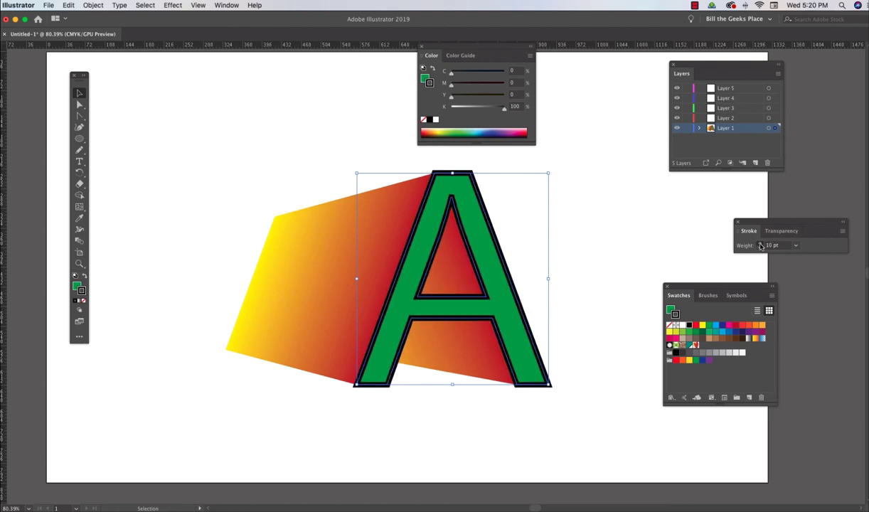
click(760, 244)
click(760, 244)
click(760, 244)
click(760, 244)
click(666, 234)
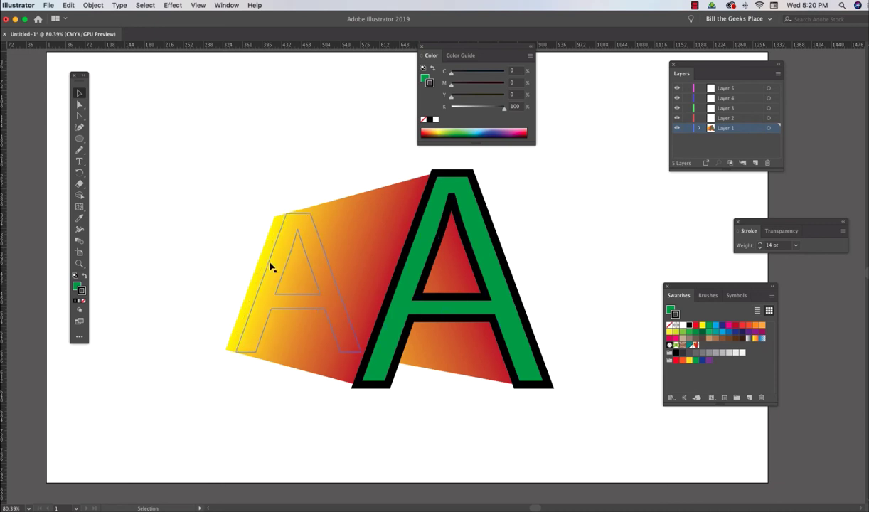
Pull a yellow A out to the artboard's upper left and an orange A out to its lower left
mouse_move(321, 276)
mouse_down()
mouse_move(262, 272)
mouse_move(175, 229)
mouse_move(153, 150)
mouse_up()
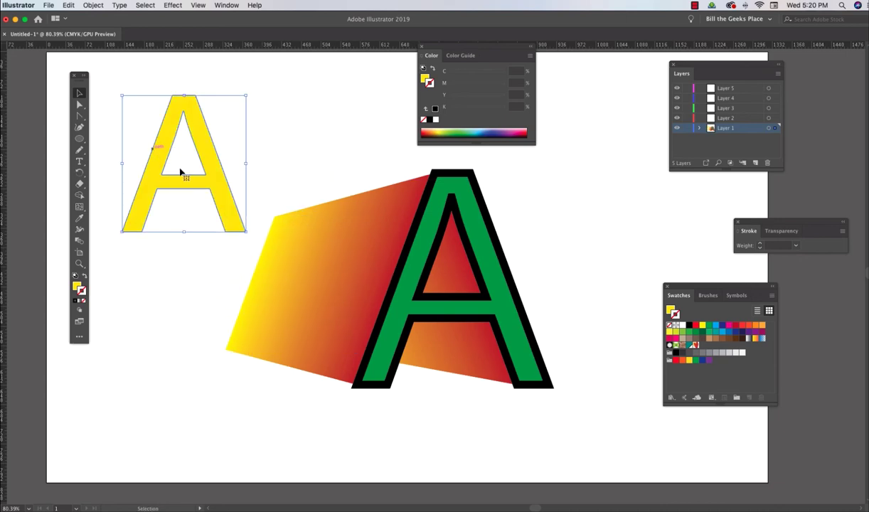
click(336, 299)
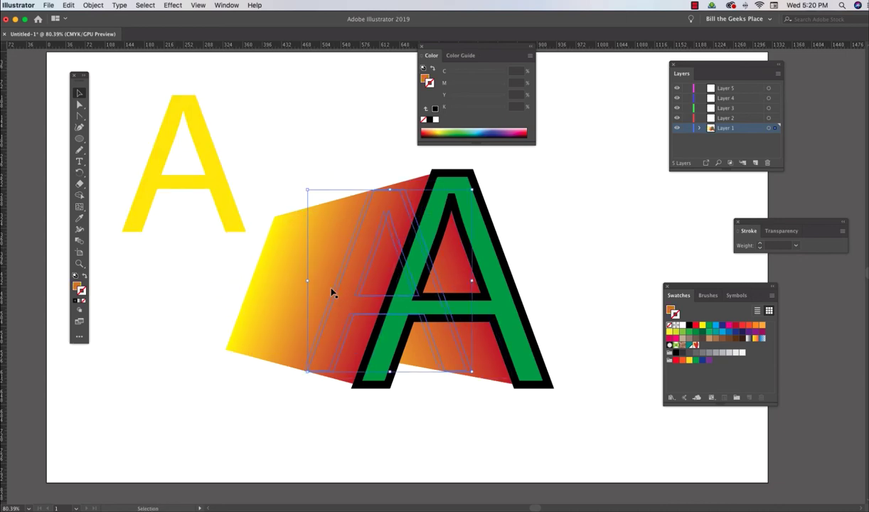
drag(339, 291, 110, 351)
click(278, 405)
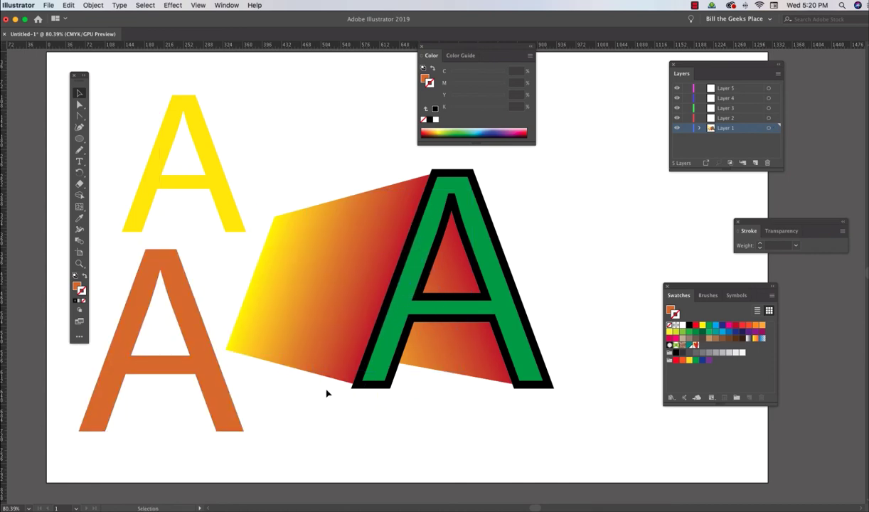
Delete all the letters and draw a freehand outline of an open hand with the Pencil tool on the empty artboard
drag(108, 83, 583, 440)
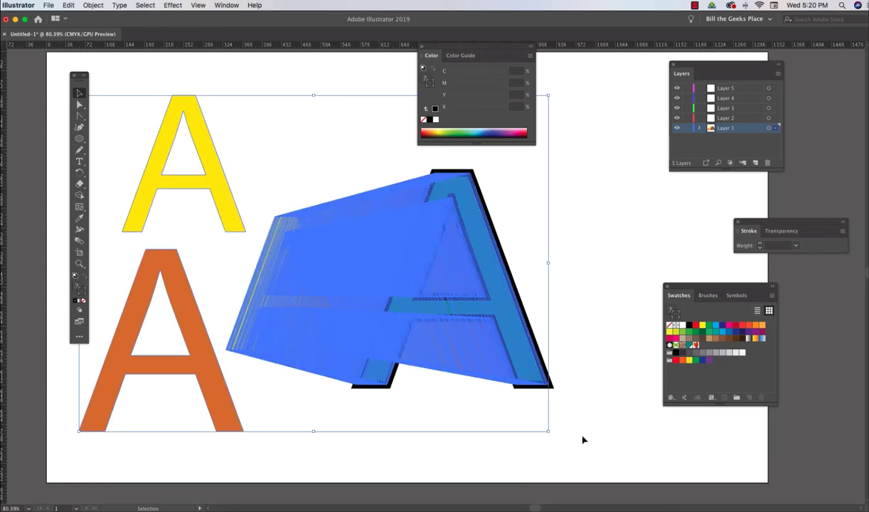
key(Delete)
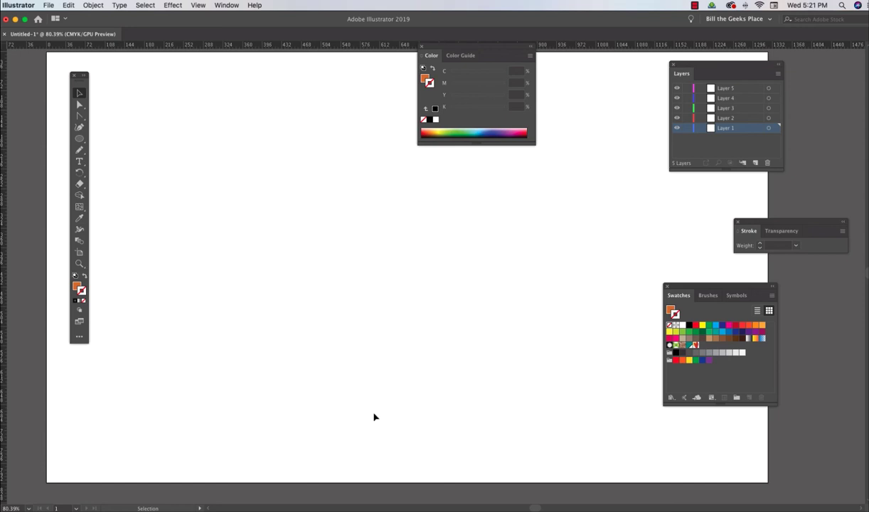
click(80, 151)
mouse_move(200, 331)
mouse_down()
mouse_move(154, 293)
mouse_move(133, 250)
mouse_move(130, 227)
mouse_move(144, 208)
mouse_move(157, 217)
mouse_move(191, 302)
mouse_move(216, 301)
mouse_move(159, 160)
mouse_move(167, 147)
mouse_move(201, 168)
mouse_move(216, 220)
mouse_move(244, 252)
mouse_move(262, 217)
mouse_move(232, 144)
mouse_move(237, 113)
mouse_move(286, 209)
mouse_move(293, 123)
mouse_move(313, 123)
mouse_move(313, 209)
mouse_move(365, 200)
mouse_move(371, 263)
mouse_move(320, 308)
mouse_move(308, 344)
mouse_move(362, 409)
mouse_move(267, 434)
mouse_move(245, 421)
mouse_move(239, 338)
mouse_move(210, 330)
mouse_up()
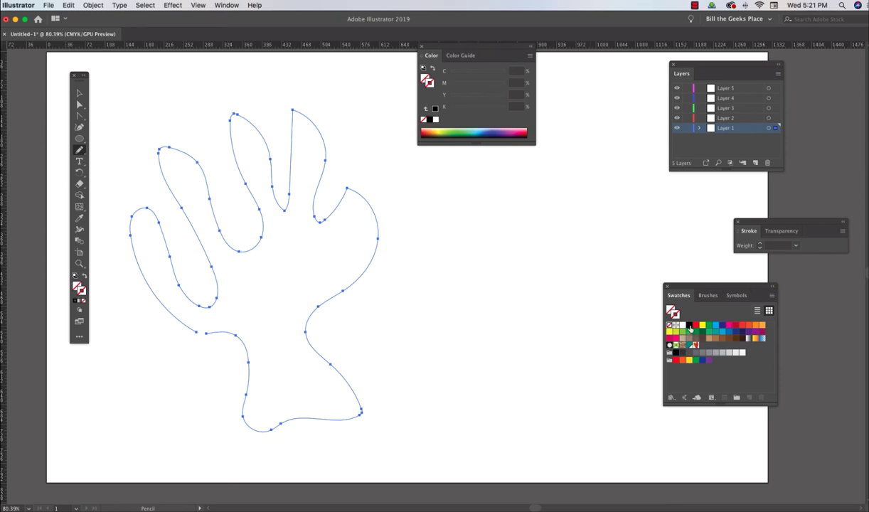
Give the hand outline a black 3 pt stroke and deselect it
click(689, 326)
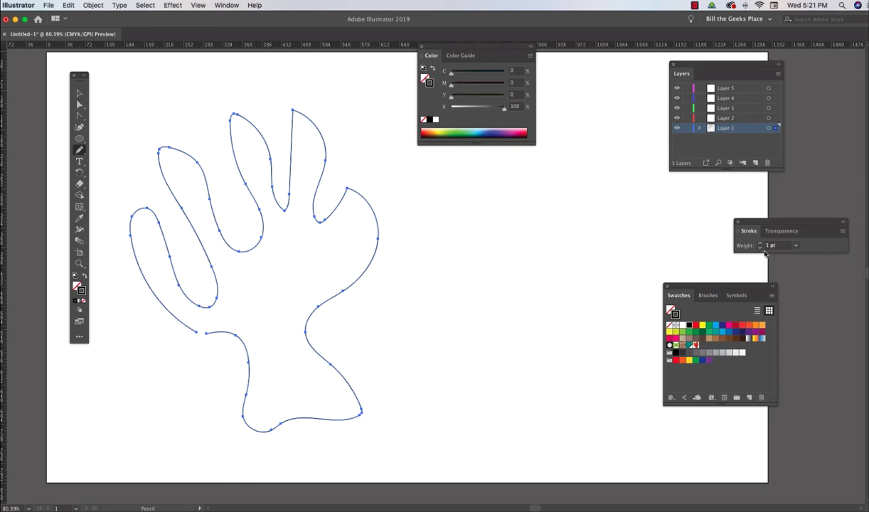
key(super+shift+a)
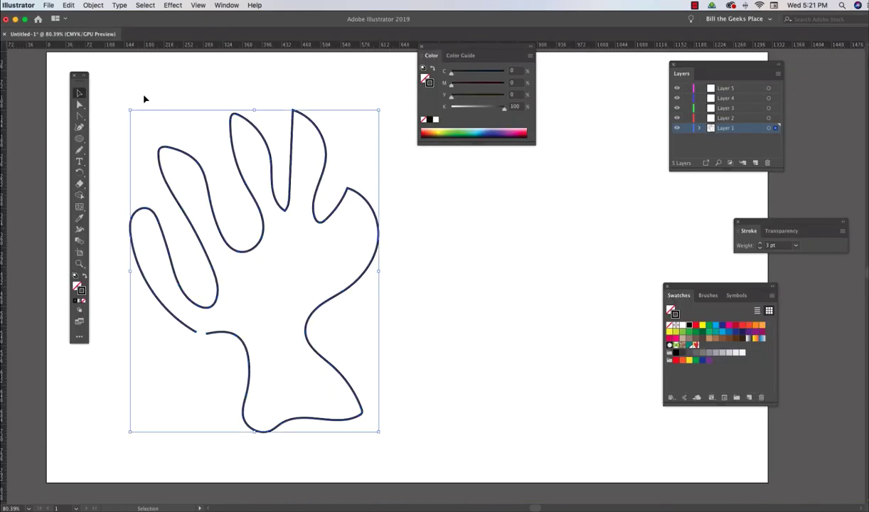
click(142, 95)
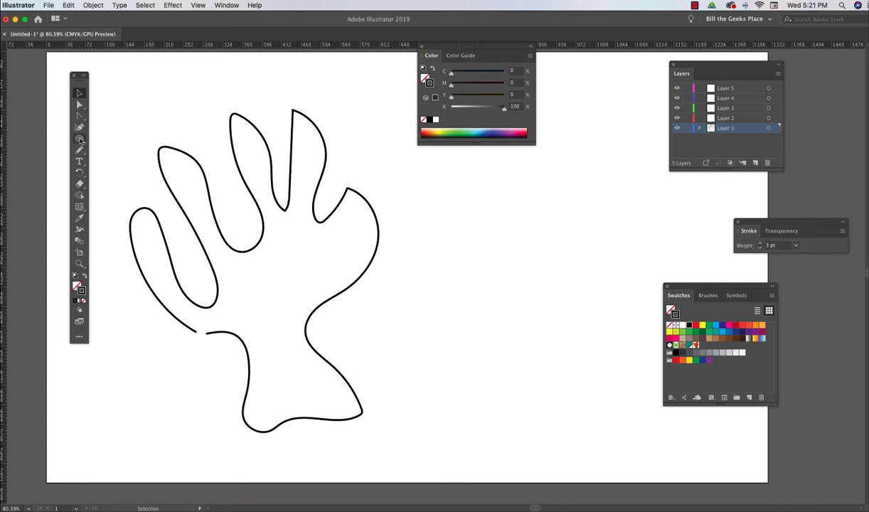
Draw a small flat ellipse near the artboard's upper right and place a copy of it near the lower edge
click(80, 140)
mouse_move(552, 103)
mouse_down()
mouse_move(554, 112)
mouse_move(604, 125)
mouse_up()
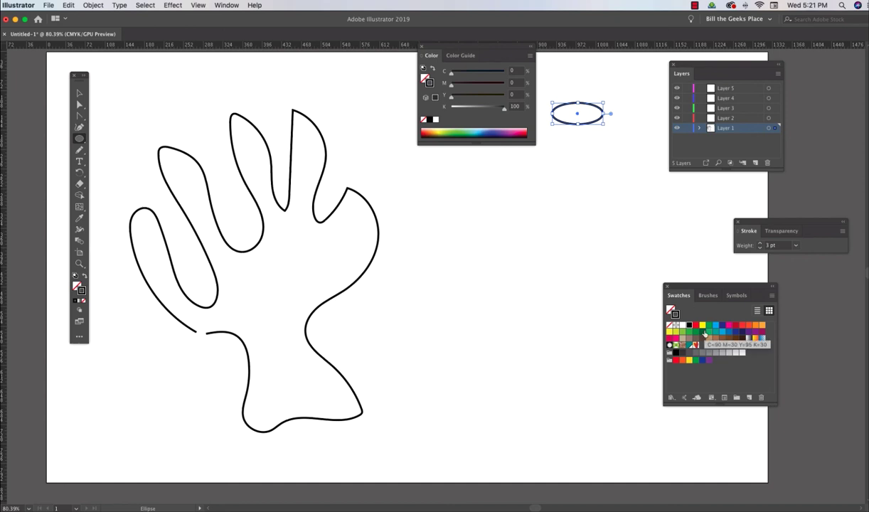
click(79, 92)
drag(588, 272, 583, 423)
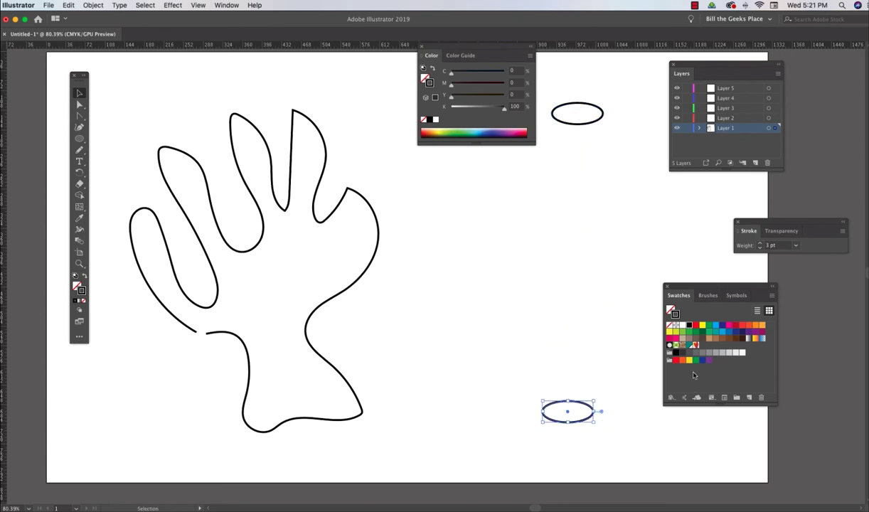
Stroke the lower ellipse red (C 15, M 100, Y 90, K 10) and the upper one CMYK Yellow, and deselect
click(736, 326)
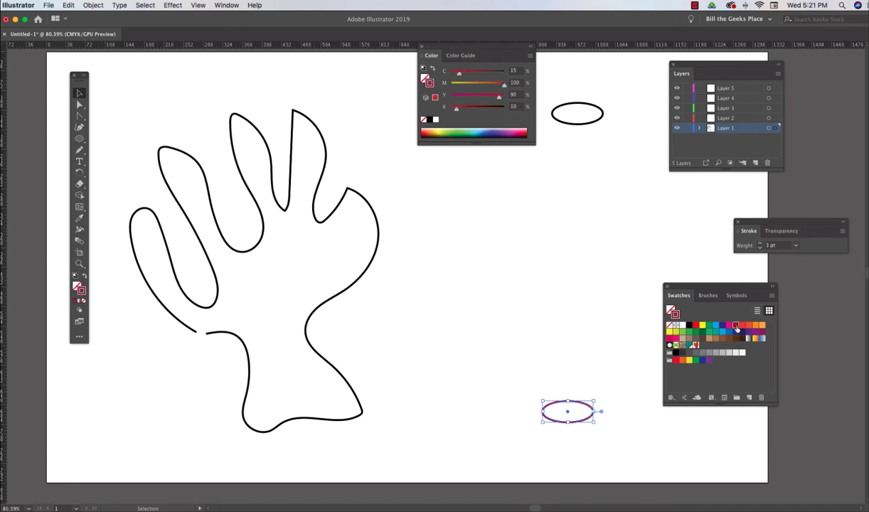
click(581, 127)
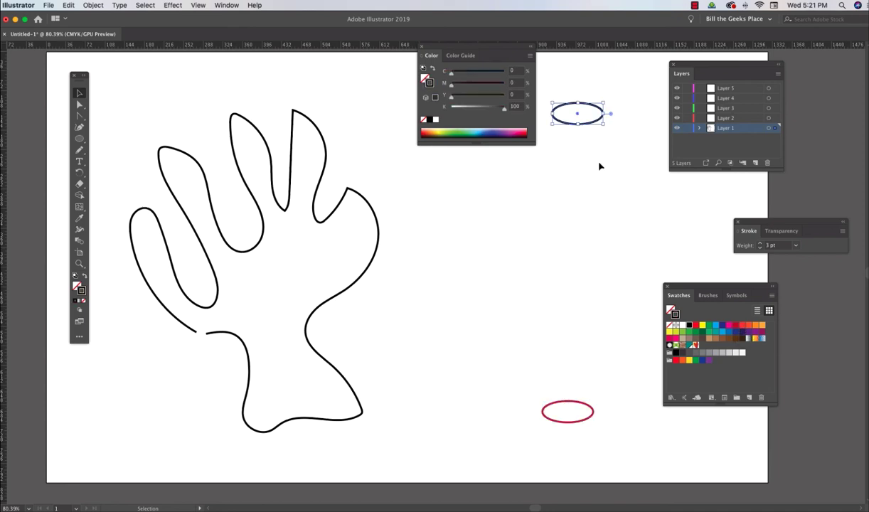
click(702, 326)
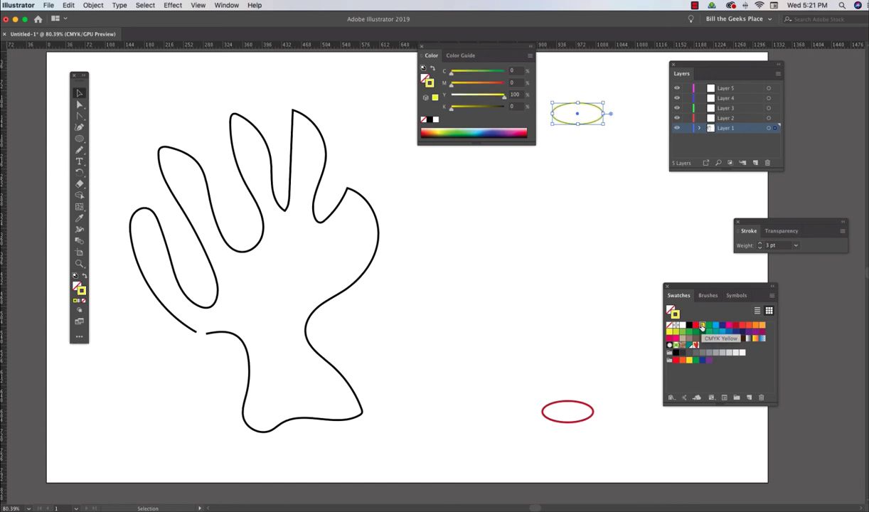
click(469, 333)
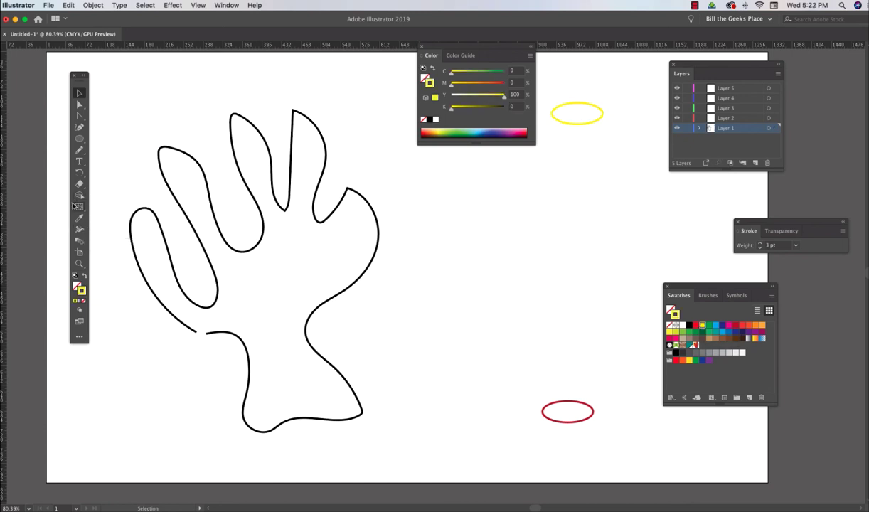
Blend the red and yellow ellipses with the Blend tool, undoing the first twisted attempt and choosing better-matched points
click(79, 240)
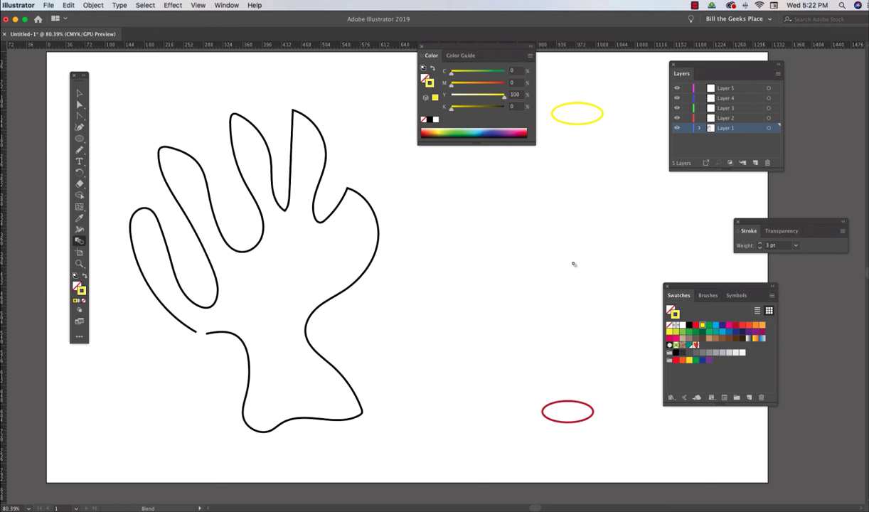
click(576, 125)
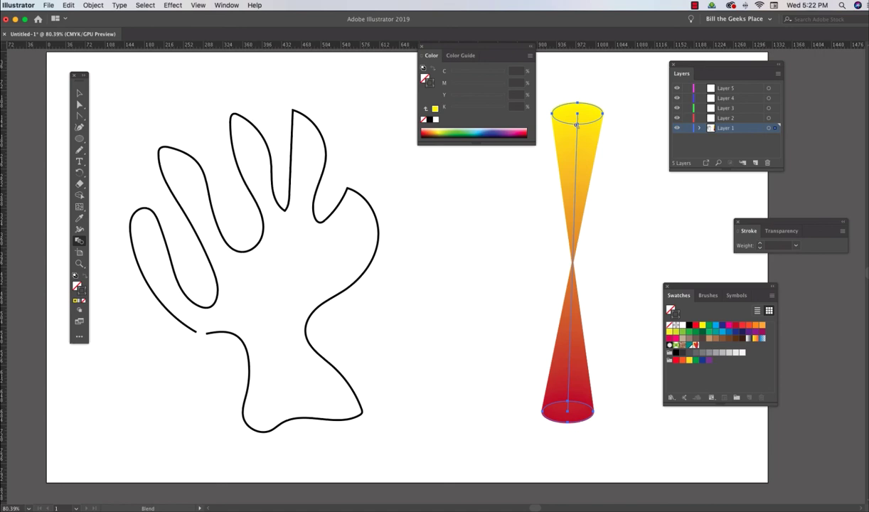
key(super+z)
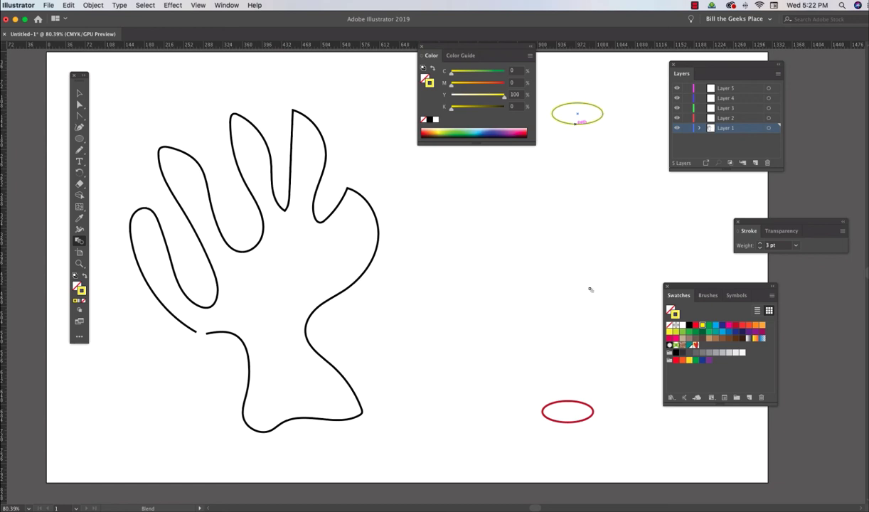
click(594, 415)
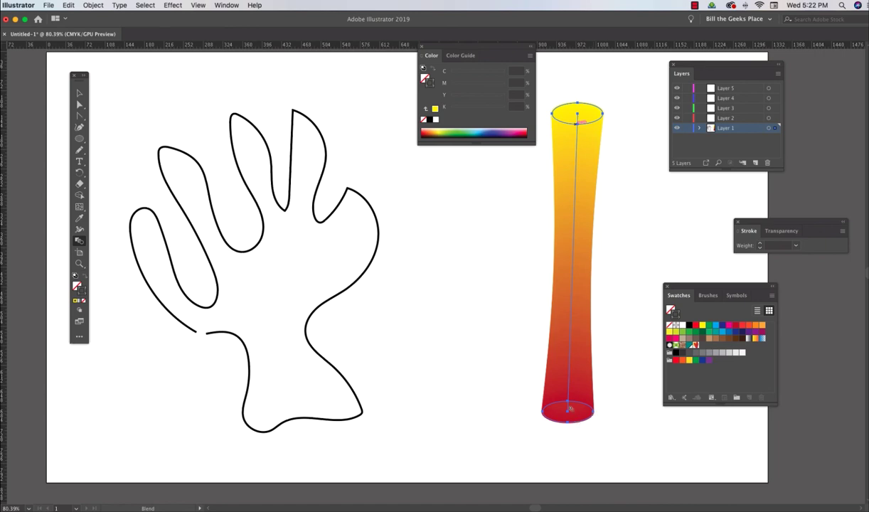
Select the ellipse blend together with the hand outline and replace the blend's spine with the outline
click(79, 93)
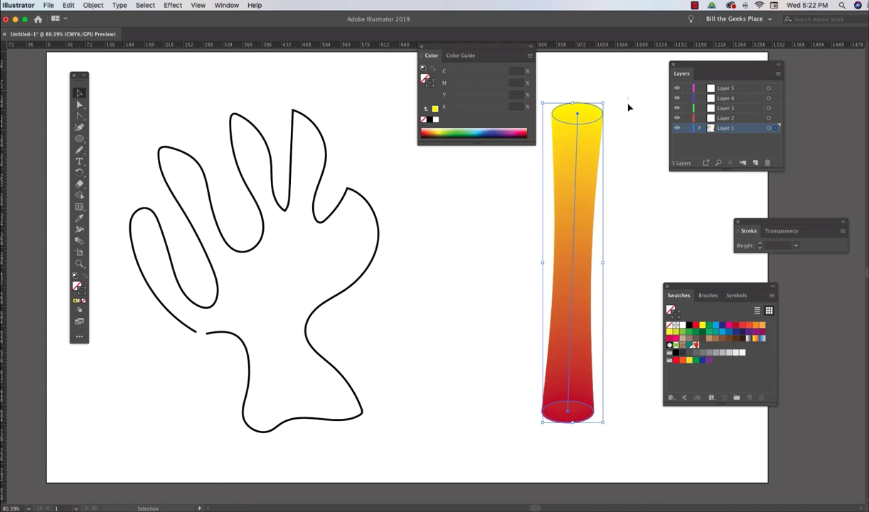
drag(629, 94, 126, 436)
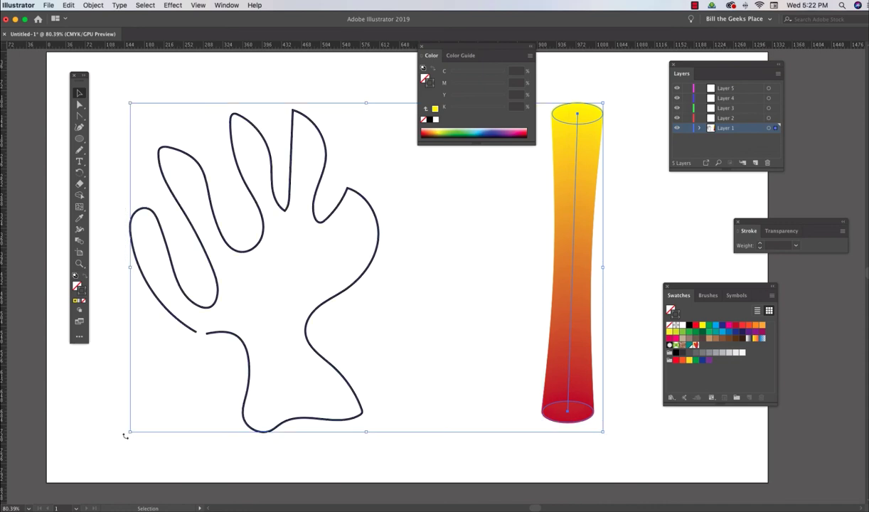
click(93, 6)
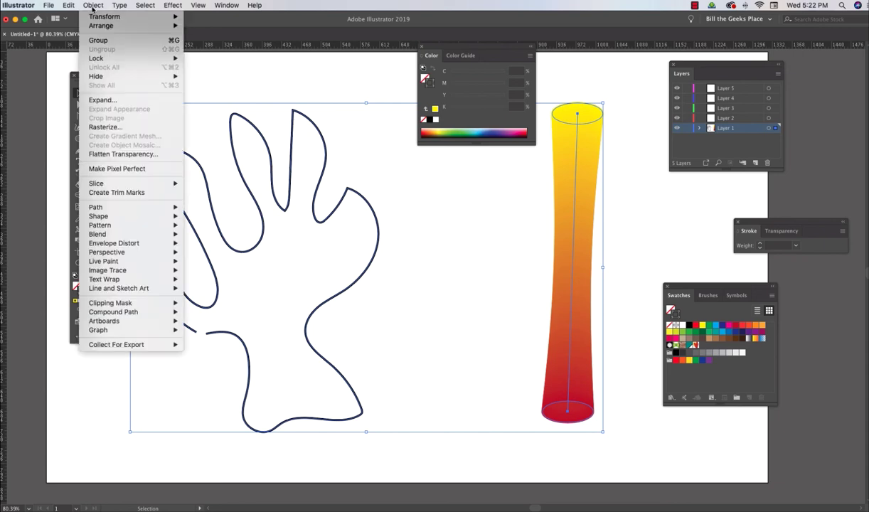
mouse_move(97, 237)
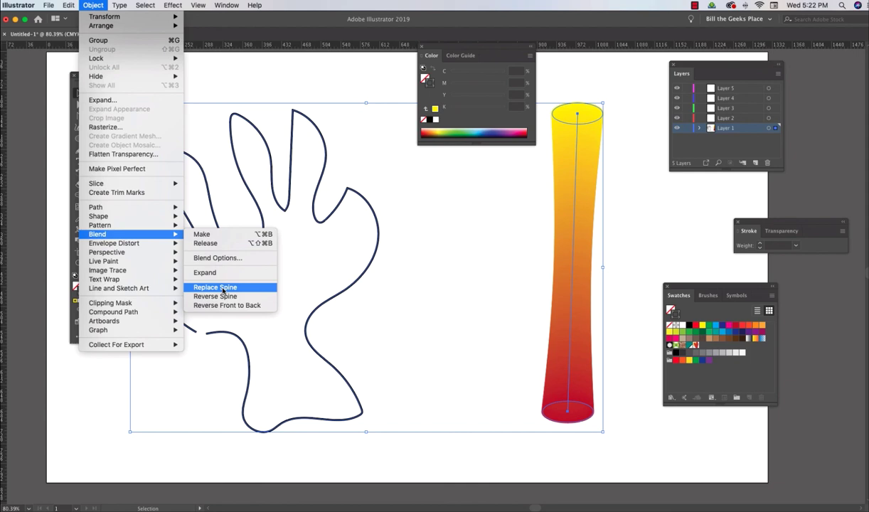
click(222, 288)
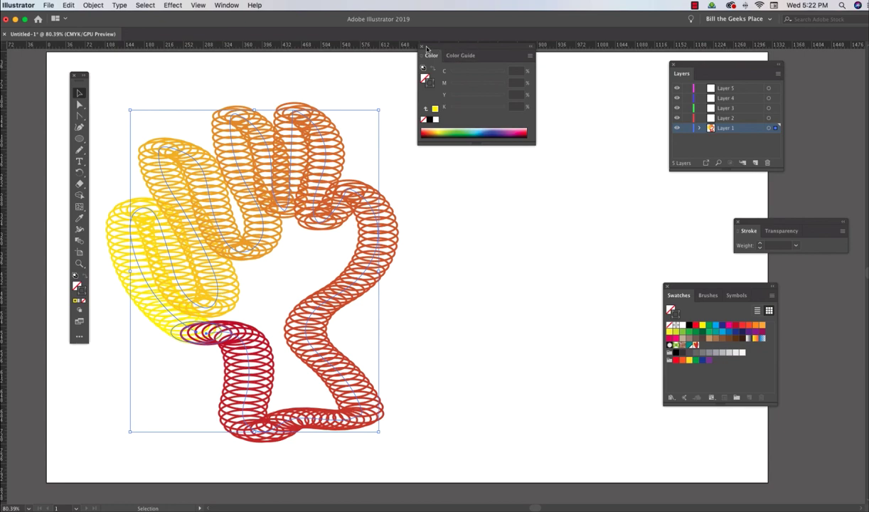
Move the Color panel out of the way, shift the blended hand toward the artboard's middle and deselect it
drag(426, 49, 524, 88)
click(432, 155)
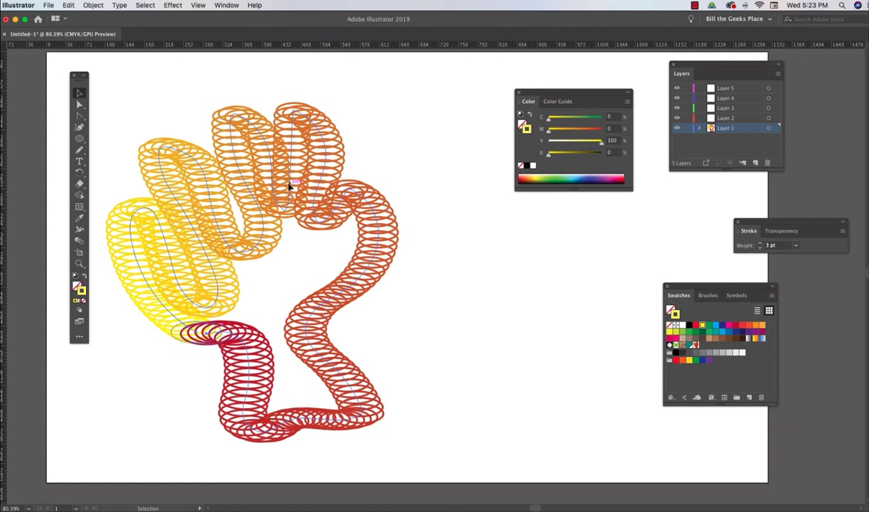
drag(289, 186, 366, 186)
click(519, 275)
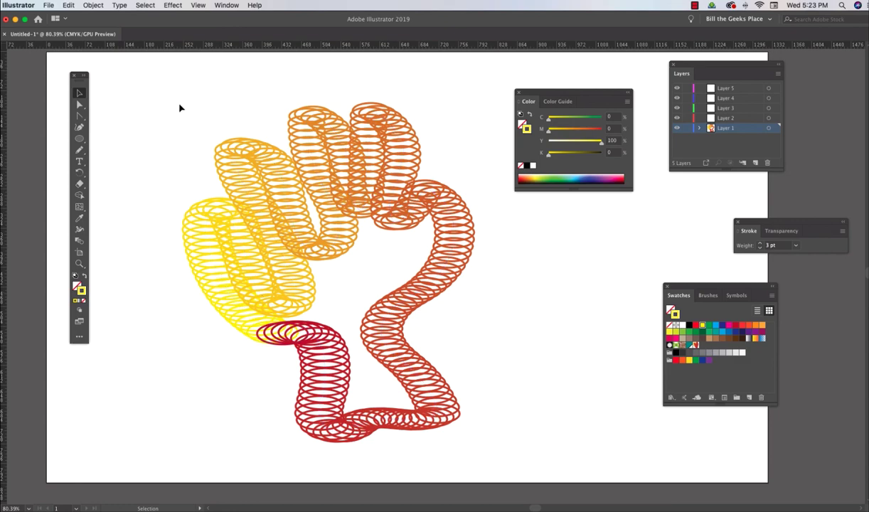
Shrink the blended hand to a small size in the artboard's upper left corner and deselect it
click(275, 166)
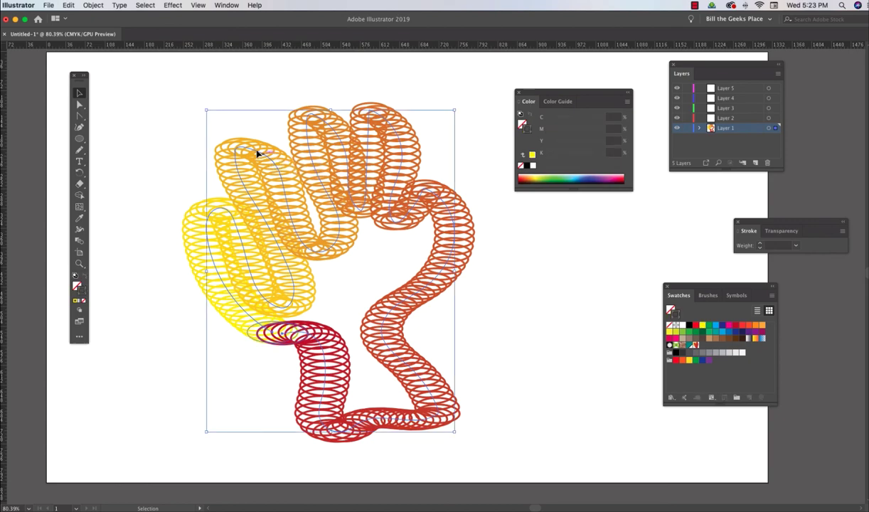
drag(205, 110, 112, 53)
click(229, 153)
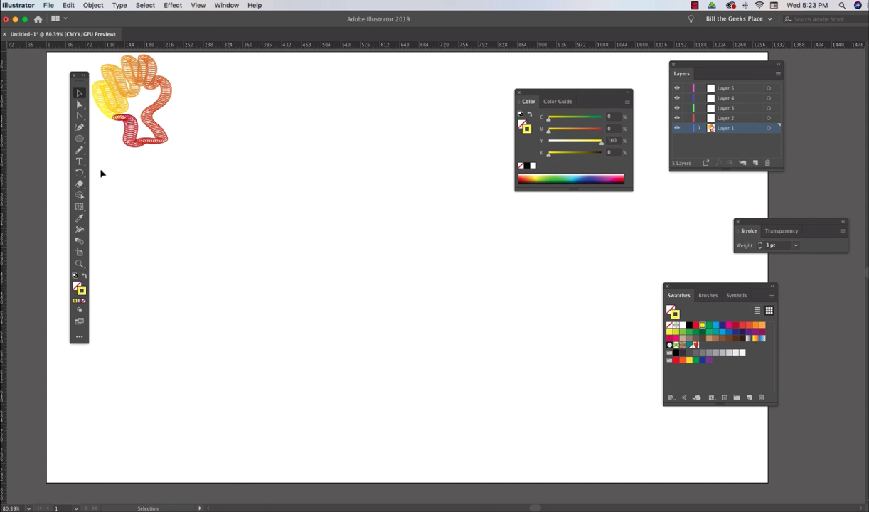
Draw two tall wavy vertical lines with the Pencil tool, keeping the first yellow and stroking the second red (M 100, Y 100)
click(79, 150)
mouse_move(188, 122)
mouse_down()
mouse_move(199, 162)
mouse_move(182, 278)
mouse_move(186, 422)
mouse_move(192, 451)
mouse_up()
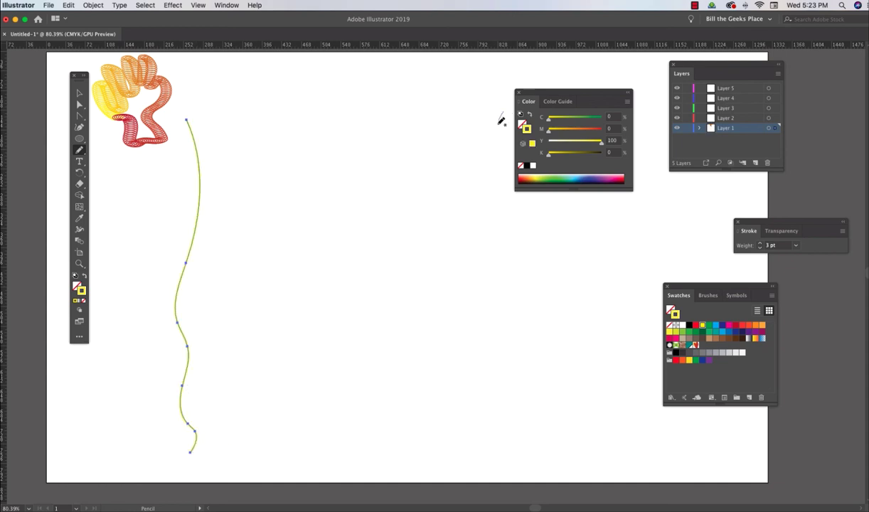
mouse_move(503, 112)
mouse_down()
mouse_move(516, 191)
mouse_move(510, 405)
mouse_move(500, 458)
mouse_up()
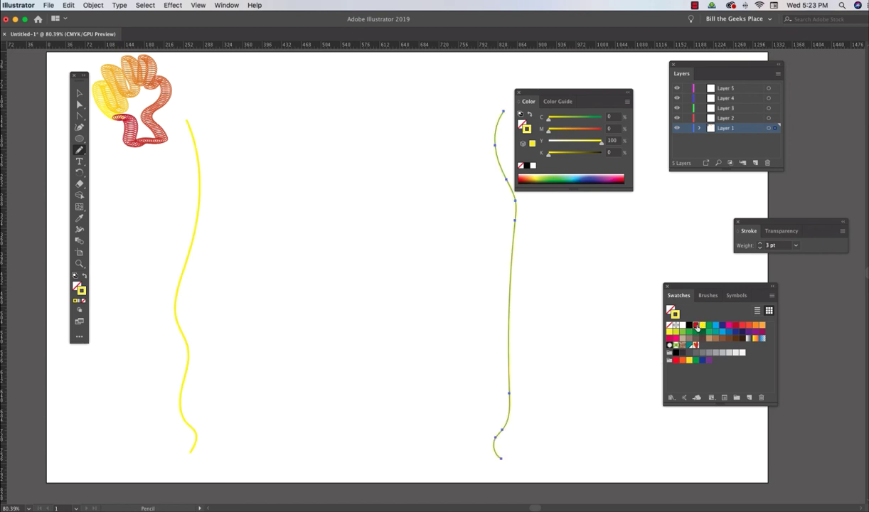
click(696, 325)
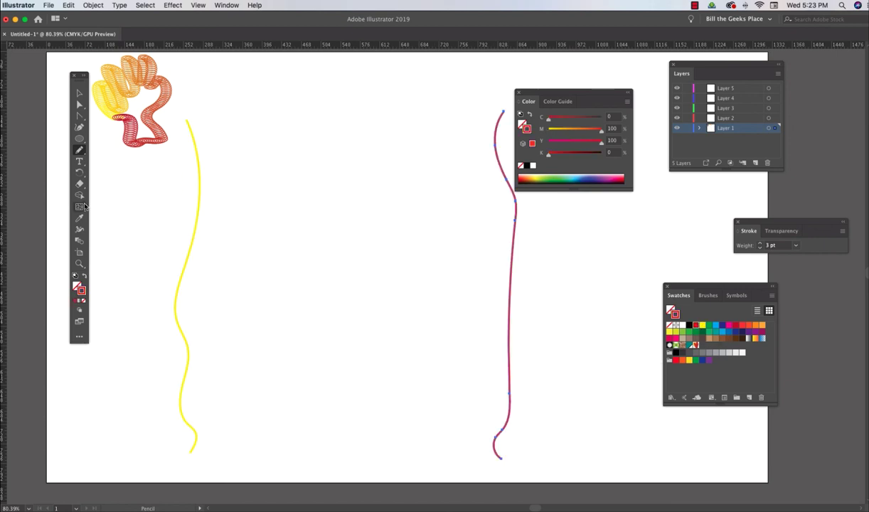
Blend the yellow and red wavy lines, undoing the mid-line attempt and joining them at their lower endpoints
click(79, 240)
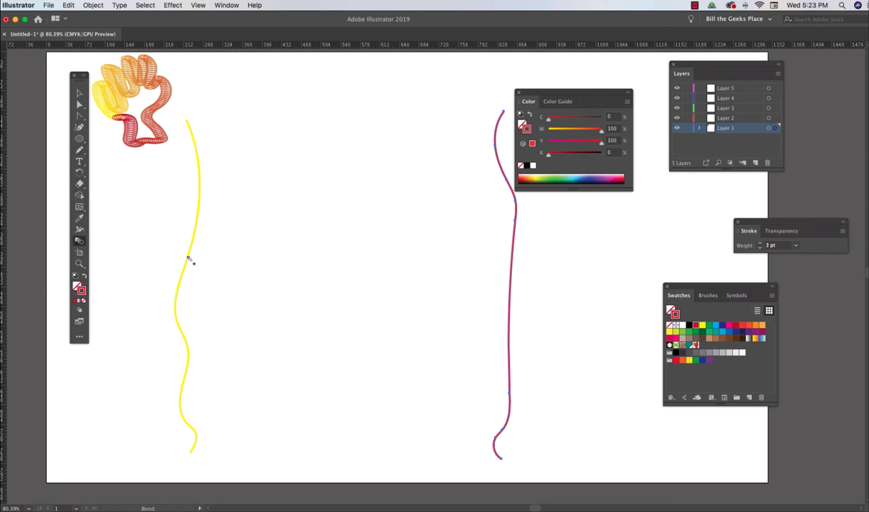
click(511, 288)
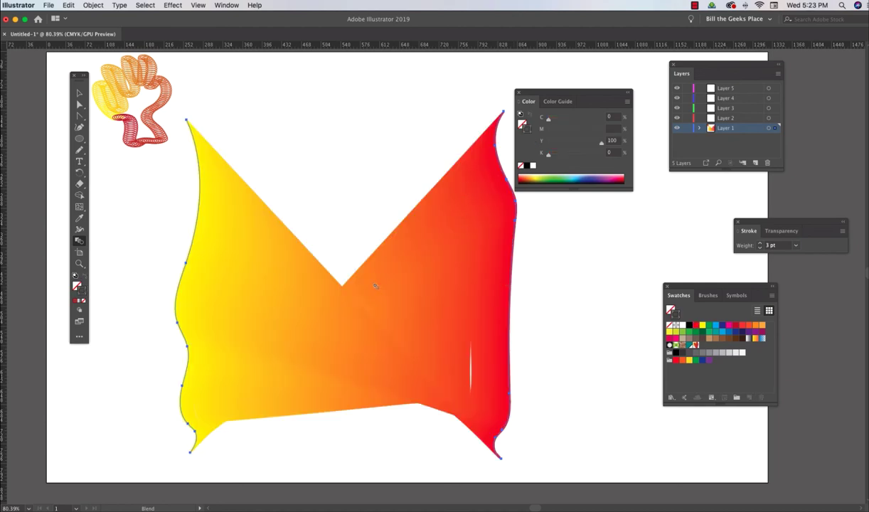
key(super+z)
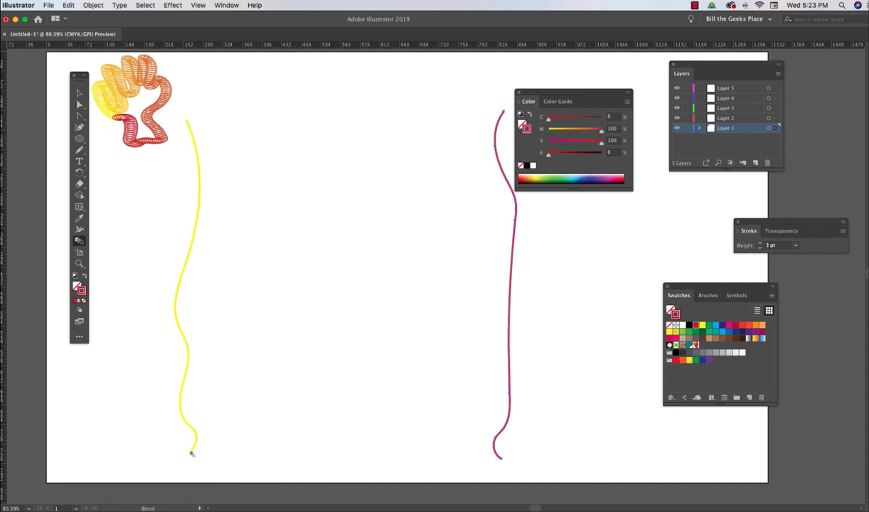
click(500, 459)
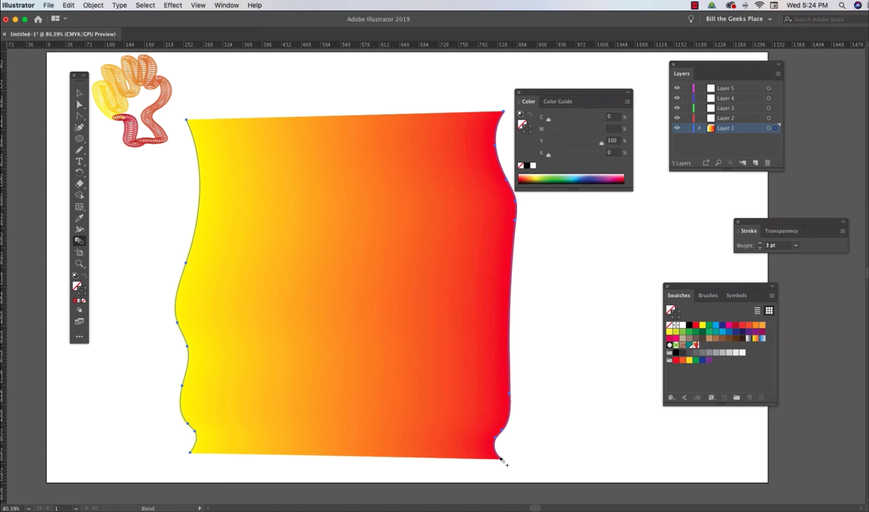
Set the line blend's spacing to 30 specified steps
double_click(79, 240)
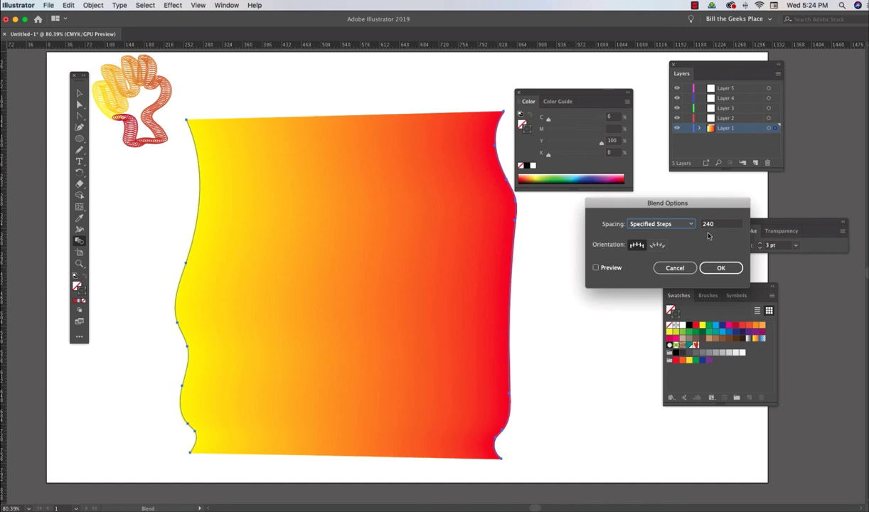
key(Tab)
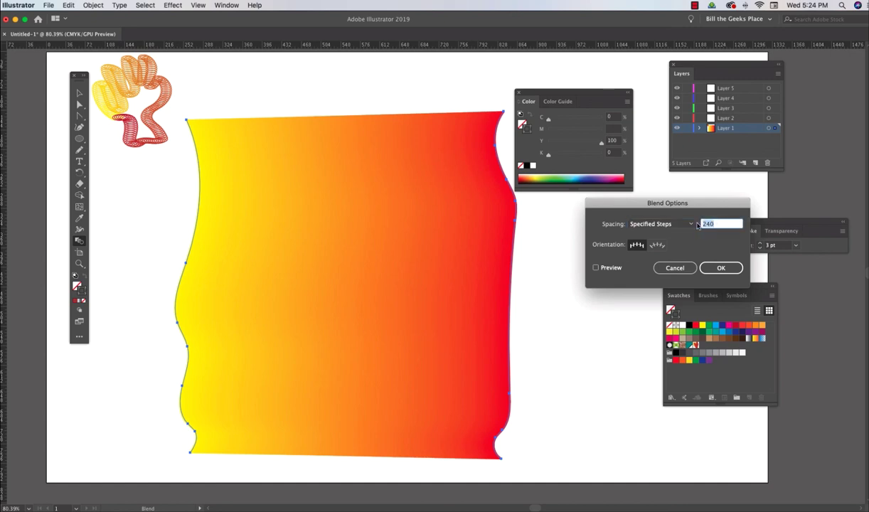
text(30)
click(724, 268)
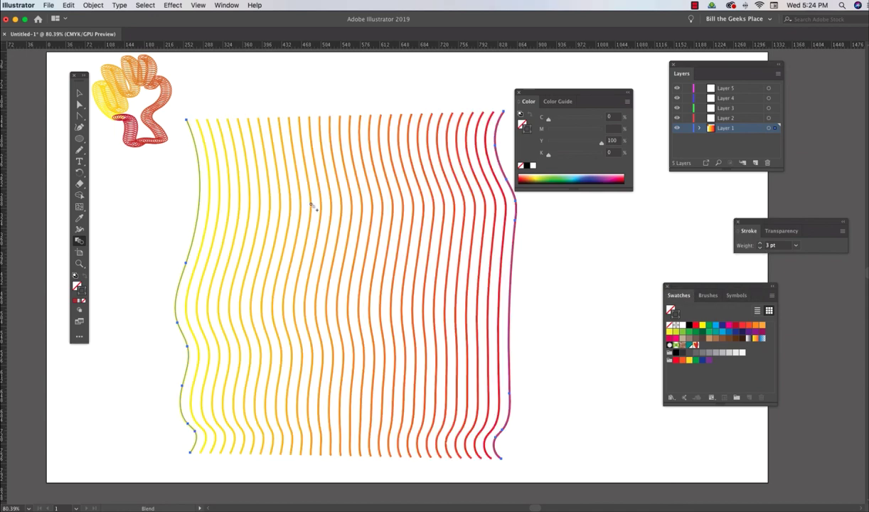
Move the Color panel clear of the artwork and expand the line blend with Object, Fill and Stroke included
click(79, 93)
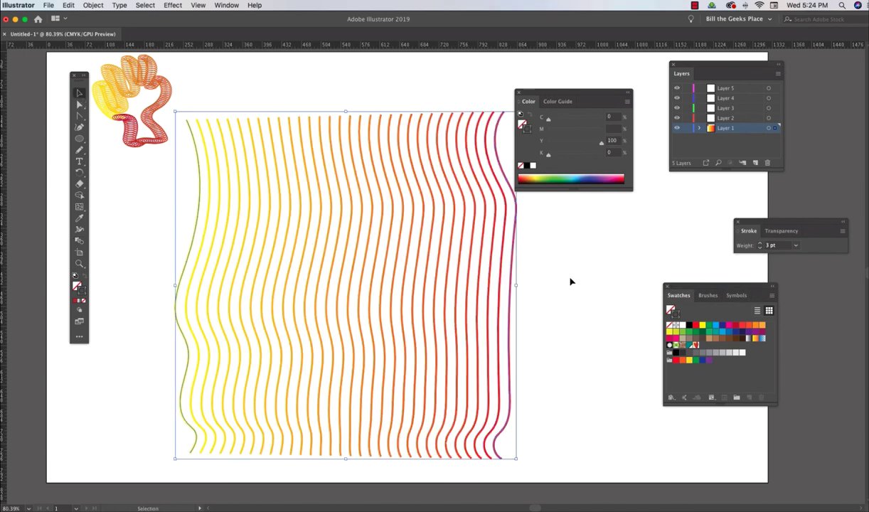
drag(540, 95, 620, 212)
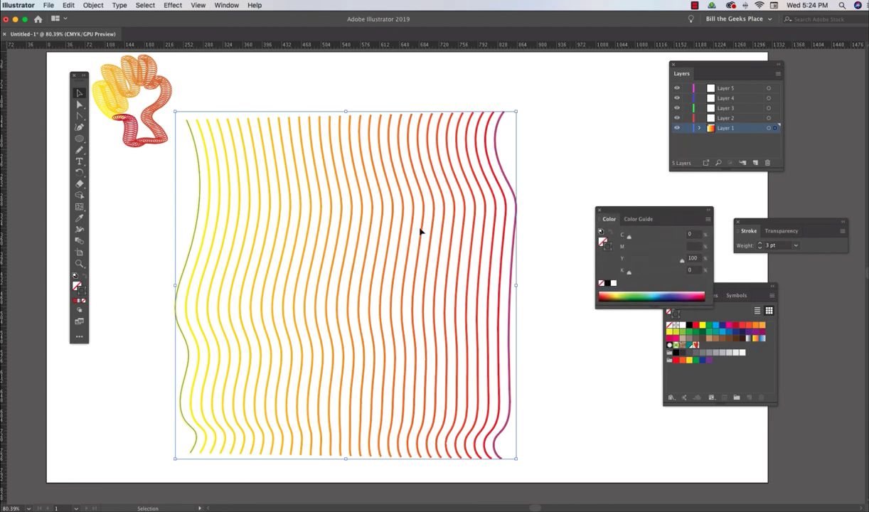
click(93, 6)
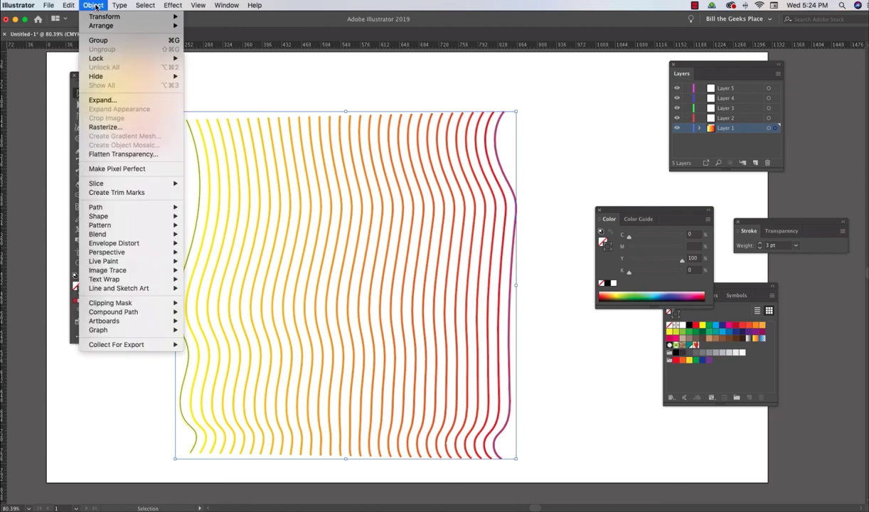
click(100, 101)
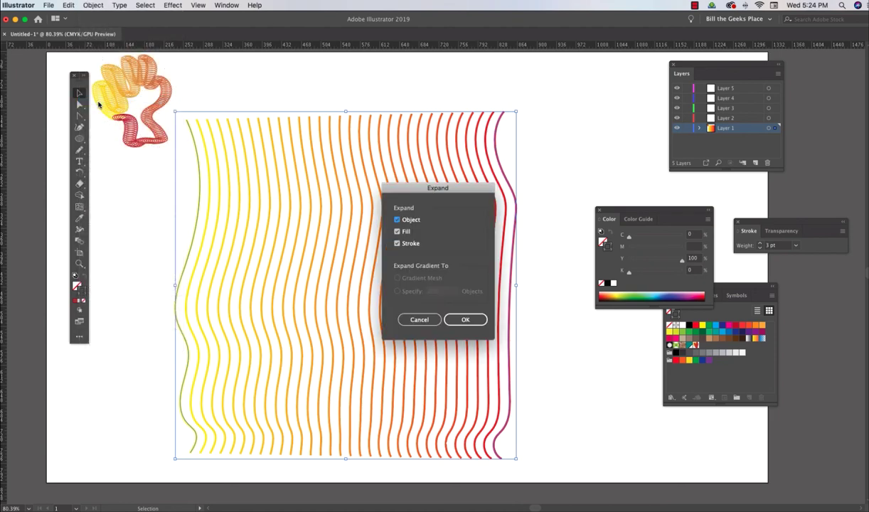
click(470, 320)
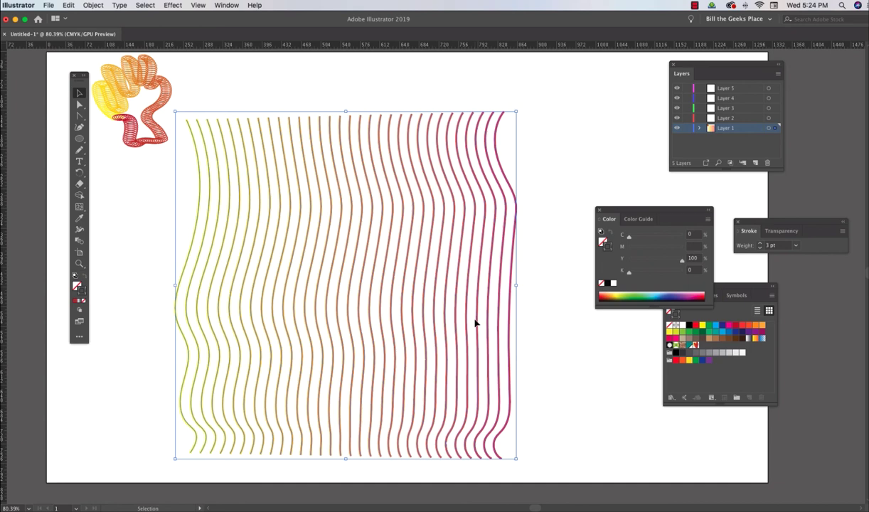
Ungroup the expanded wavy lines into individual paths and deselect them
click(92, 6)
click(100, 49)
click(93, 6)
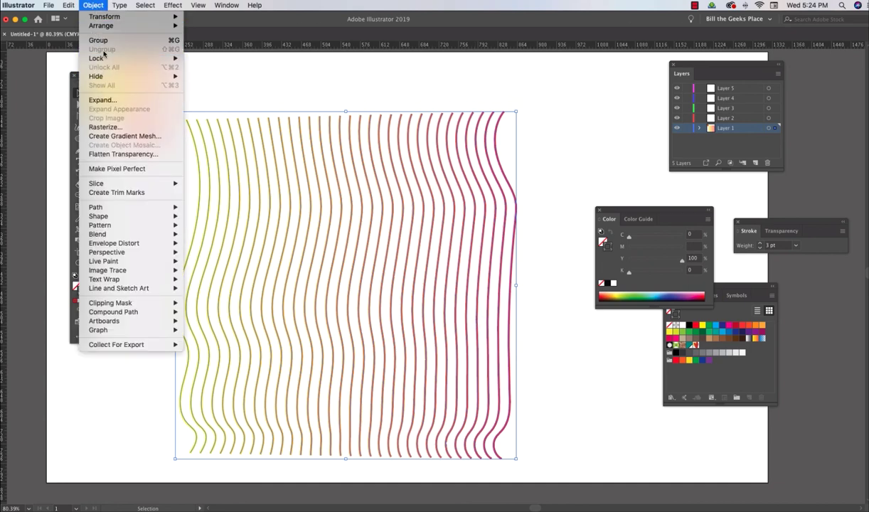
click(354, 90)
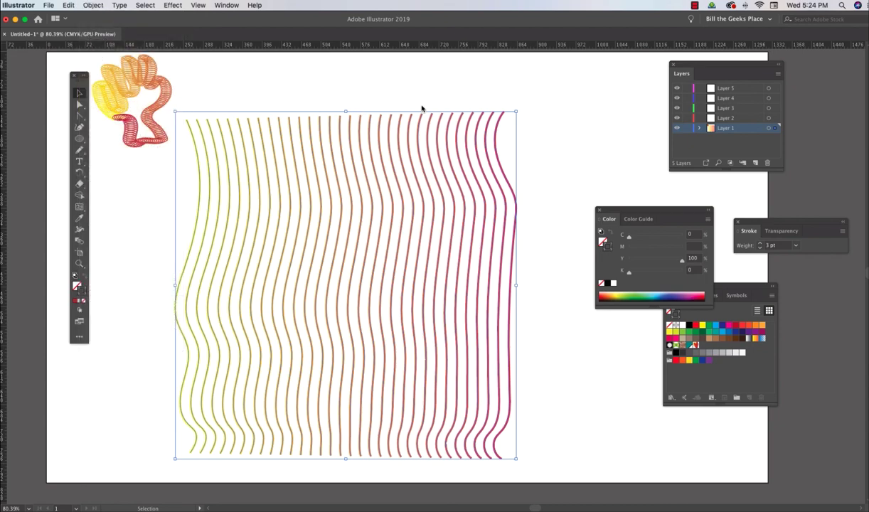
click(534, 156)
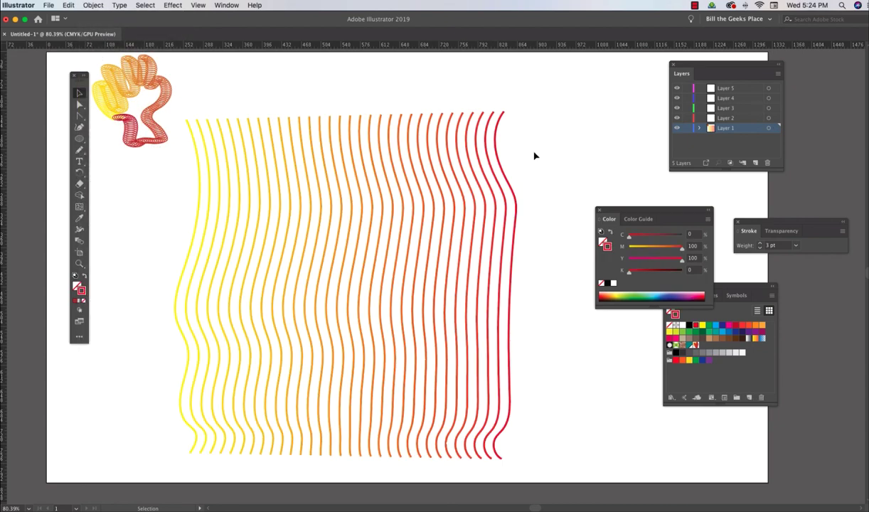
Move the three rightmost red lines to the right one by one, spacing them apart from the other lines
click(500, 164)
drag(500, 164, 562, 166)
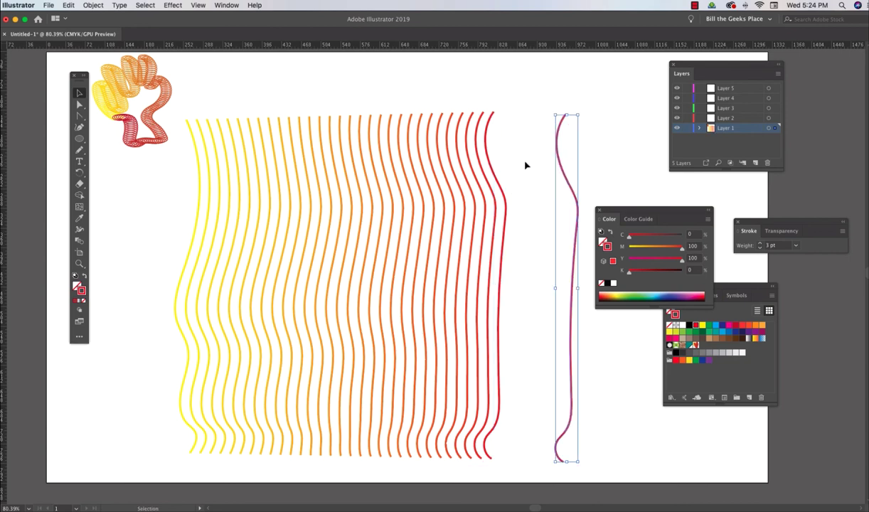
mouse_move(490, 163)
mouse_down()
mouse_move(530, 165)
mouse_move(478, 159)
mouse_move(493, 159)
mouse_up()
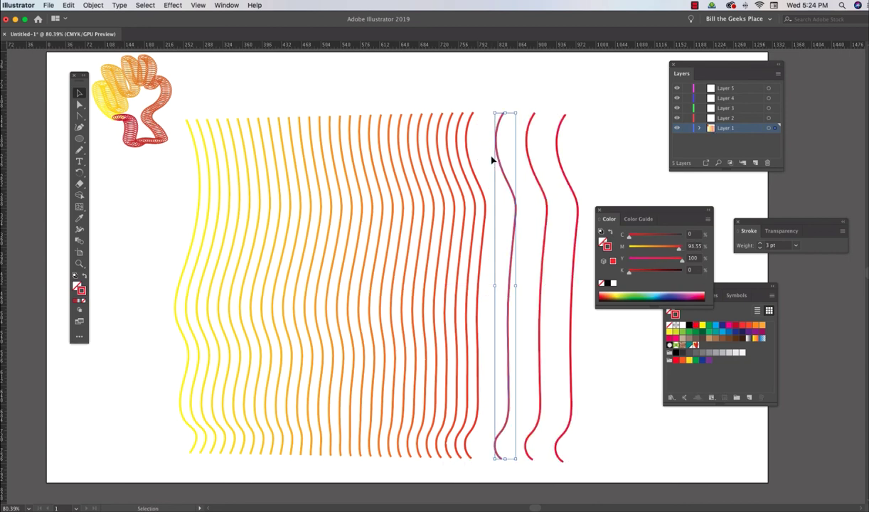
With Direct Selection, shift all the lines' top ends up and to the right, and their bottom ends far to the left
click(79, 105)
mouse_move(175, 105)
mouse_down()
mouse_move(190, 122)
mouse_move(583, 126)
mouse_up()
drag(460, 113, 535, 85)
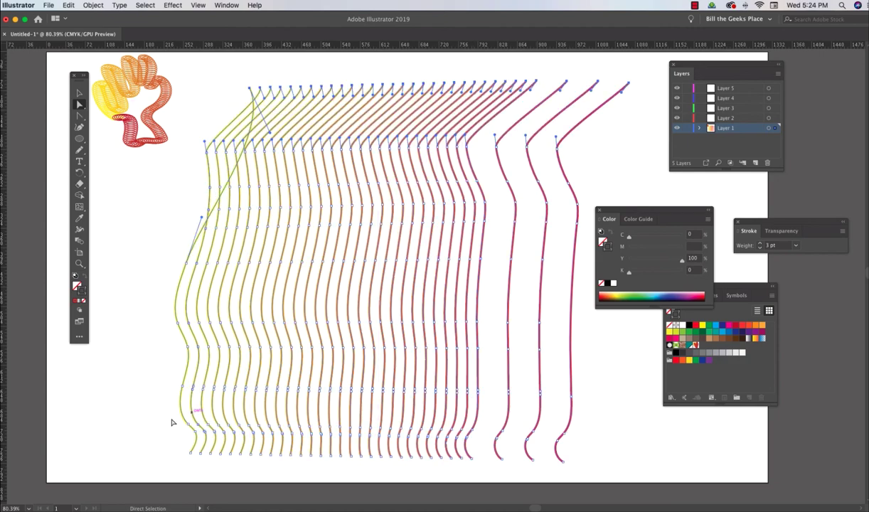
drag(178, 442, 568, 470)
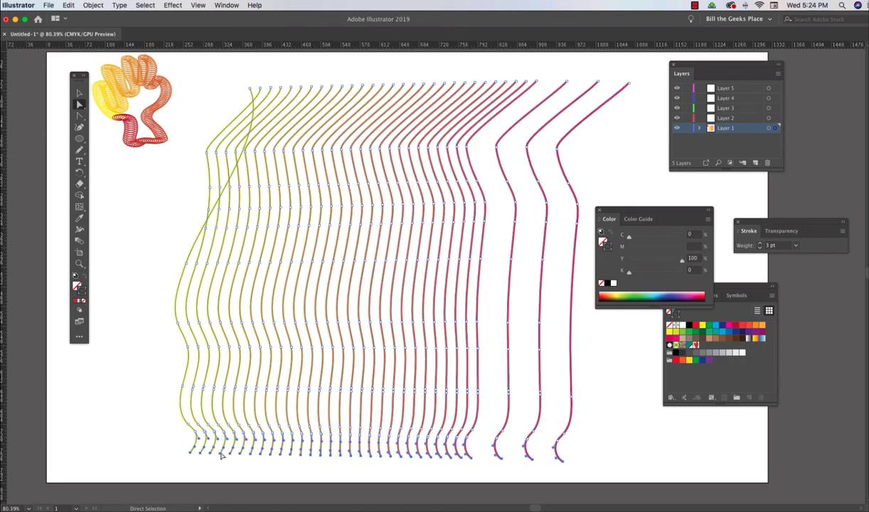
drag(190, 453, 74, 463)
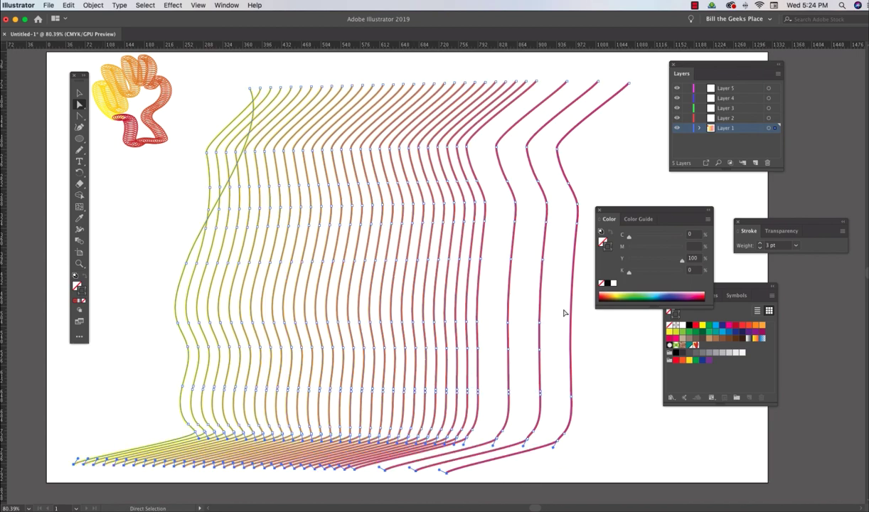
Select the anchor points across the lines' upper bends, and pull the second yellow line's curve handle far to the left
drag(169, 202, 567, 217)
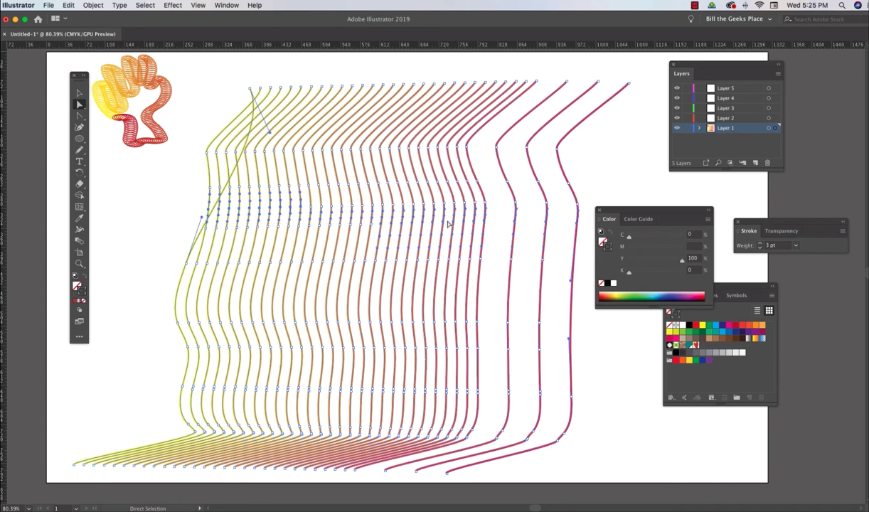
click(210, 197)
drag(206, 192, 123, 194)
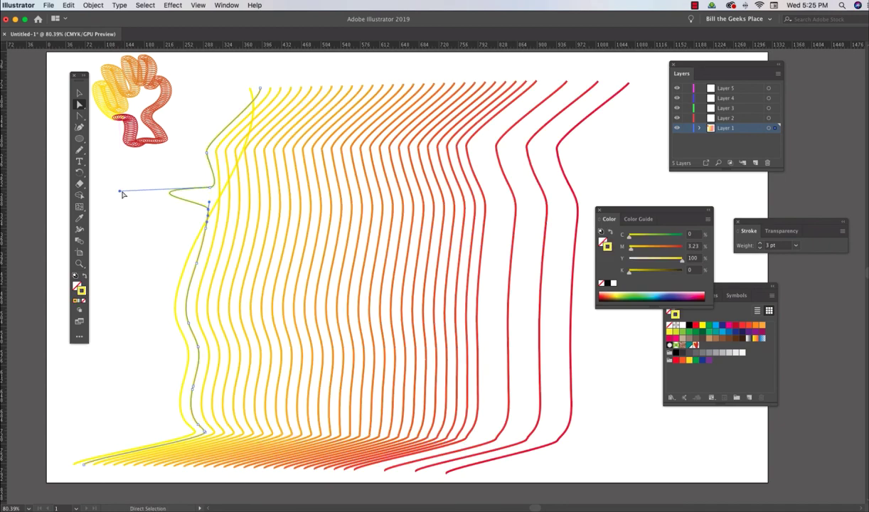